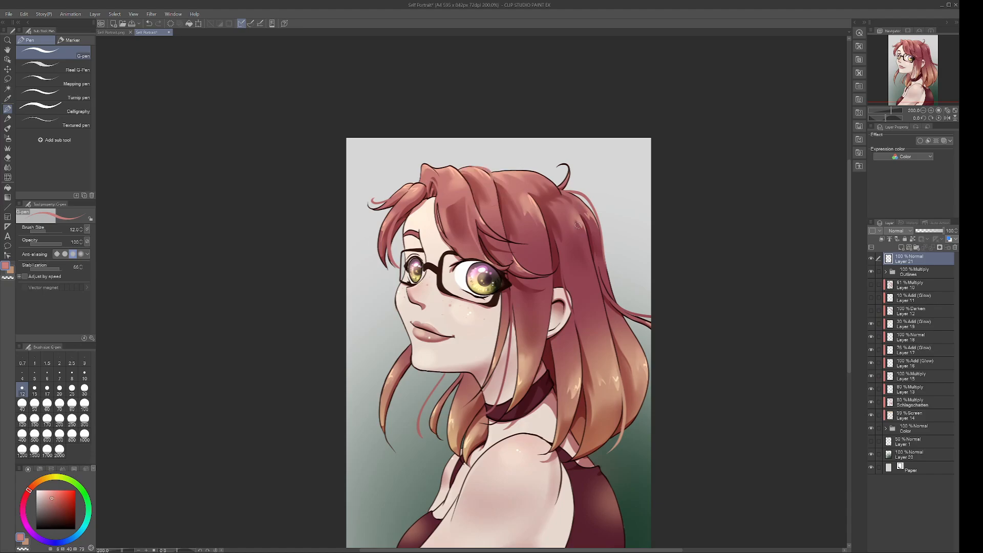
# Draw extra loose hair strands around the face and the back of the hair with the G-pen in sampled hair colours.
pyautogui.keyDown('alt'); pyautogui.click(476, 451); pyautogui.keyUp('alt')
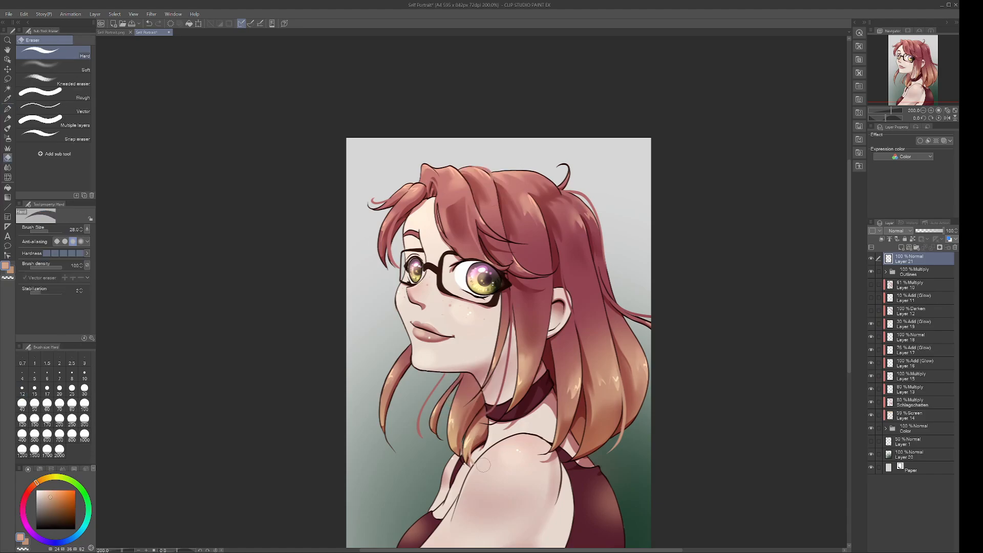
pyautogui.keyDown('alt'); pyautogui.click(391, 389); pyautogui.keyUp('alt')
pyautogui.keyDown('alt'); pyautogui.click(384, 409); pyautogui.keyUp('alt')
pyautogui.moveTo(384, 401); pyautogui.dragTo(395, 439)
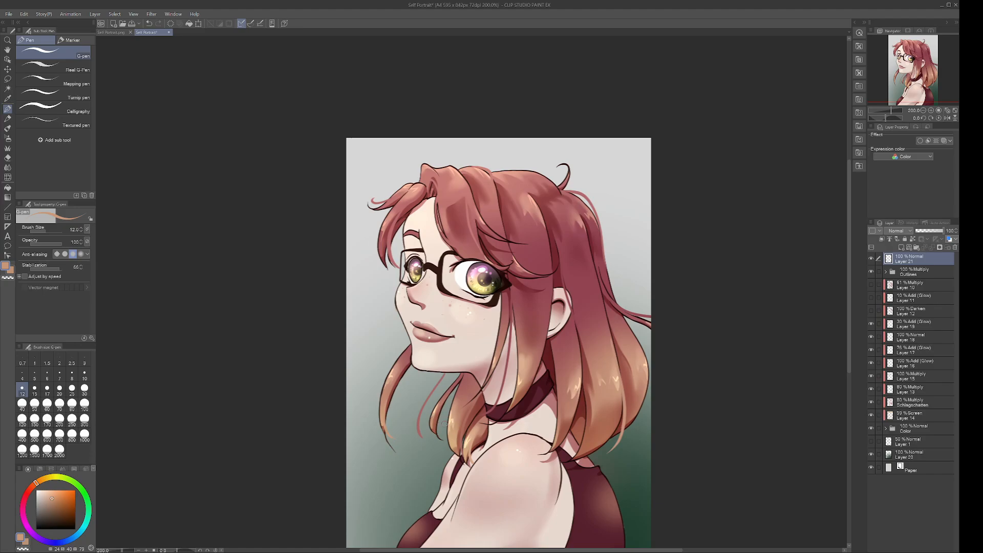
pyautogui.keyDown('alt'); pyautogui.click(553, 311); pyautogui.keyUp('alt')
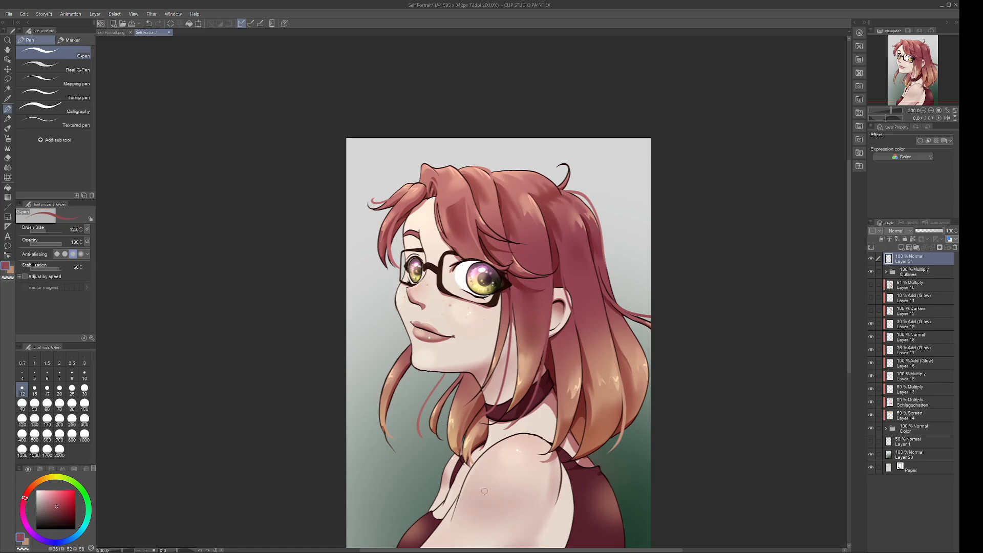
pyautogui.keyDown('alt'); pyautogui.click(621, 335); pyautogui.keyUp('alt')
pyautogui.keyDown('alt'); pyautogui.click(643, 357); pyautogui.keyUp('alt')
# Lock the transparent pixels of Layer 21 and tint the strands by the neck with the Soft airbrush at size 30.4.
pyautogui.press('b')
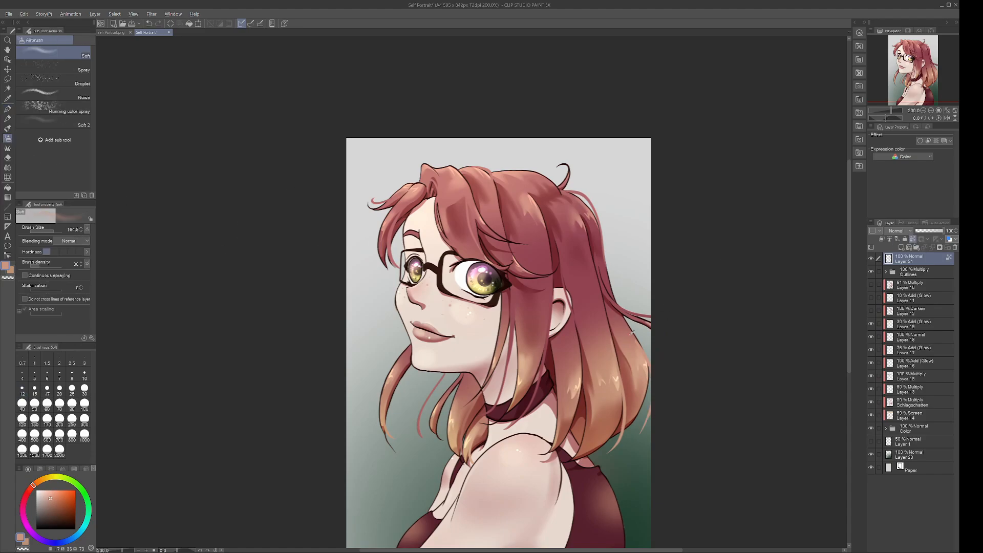
pyautogui.keyDown('alt'); pyautogui.click(583, 299); pyautogui.keyUp('alt')
pyautogui.keyDown('alt'); pyautogui.click(498, 350); pyautogui.keyUp('alt')
pyautogui.keyDown('alt'); pyautogui.click(495, 360); pyautogui.keyUp('alt')
pyautogui.keyDown('alt'); pyautogui.click(491, 373); pyautogui.keyUp('alt')
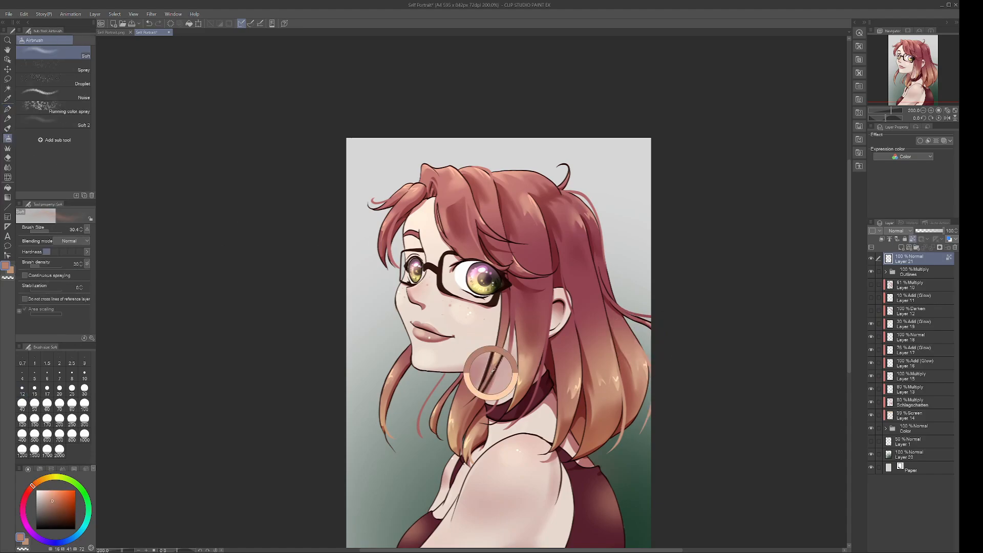
pyautogui.moveTo(494, 408); pyautogui.dragTo(503, 386)
# Airbrush the tips of the lower front and back strands with sampled hair colours.
pyautogui.keyDown('alt'); pyautogui.click(421, 410); pyautogui.keyUp('alt')
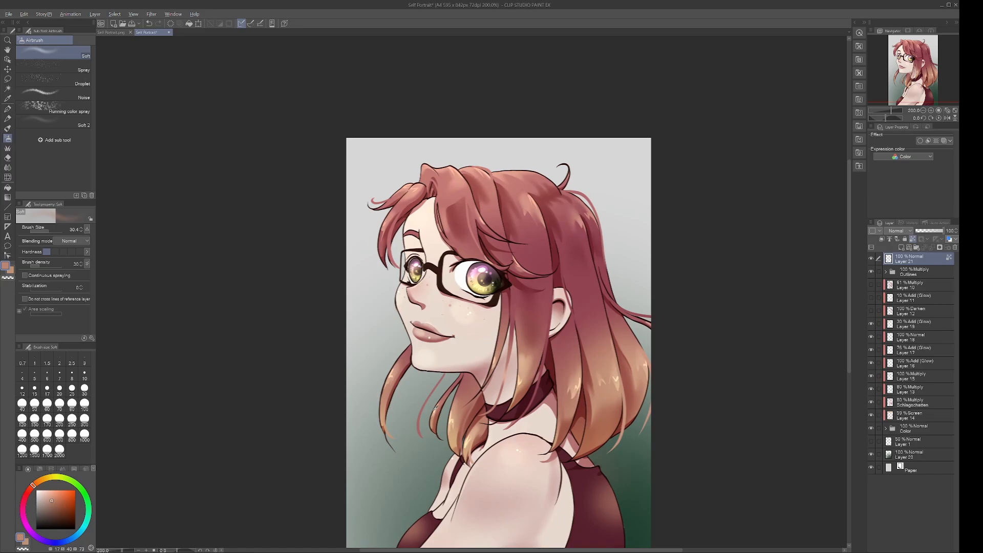
pyautogui.keyDown('alt'); pyautogui.click(438, 381); pyautogui.keyUp('alt')
pyautogui.keyDown('alt'); pyautogui.click(473, 415); pyautogui.keyUp('alt')
pyautogui.keyDown('alt'); pyautogui.click(610, 408); pyautogui.keyUp('alt')
pyautogui.moveTo(623, 415)
pyautogui.mouseDown()
pyautogui.moveTo(615, 440)
pyautogui.moveTo(648, 409)
pyautogui.mouseUp()
# Airbrush the stray strands at the crown, beside the forehead and along the cheek with sampled tones.
pyautogui.keyDown('alt'); pyautogui.click(589, 195); pyautogui.keyUp('alt')
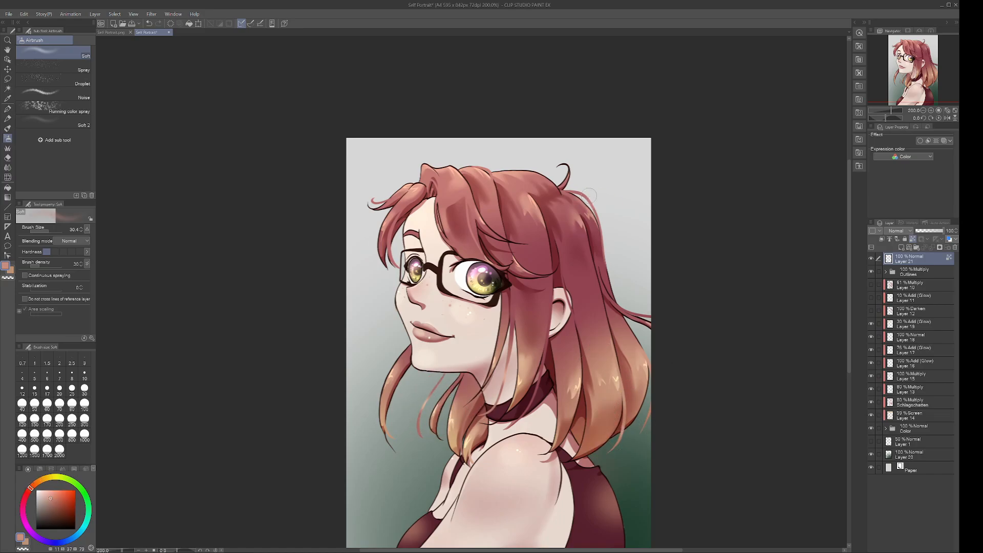
pyautogui.keyDown('alt'); pyautogui.click(480, 177); pyautogui.keyUp('alt')
pyautogui.moveTo(482, 168); pyautogui.dragTo(489, 172)
pyautogui.keyDown('alt'); pyautogui.click(390, 218); pyautogui.keyUp('alt')
pyautogui.moveTo(392, 225); pyautogui.dragTo(390, 242)
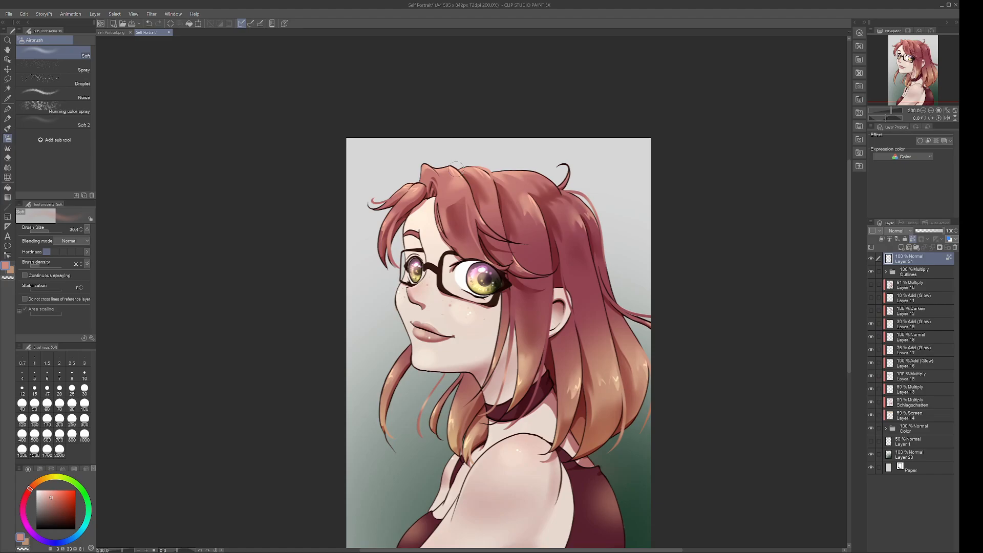
pyautogui.keyDown('alt'); pyautogui.click(516, 335); pyautogui.keyUp('alt')
pyautogui.keyDown('alt'); pyautogui.click(520, 371); pyautogui.keyUp('alt')
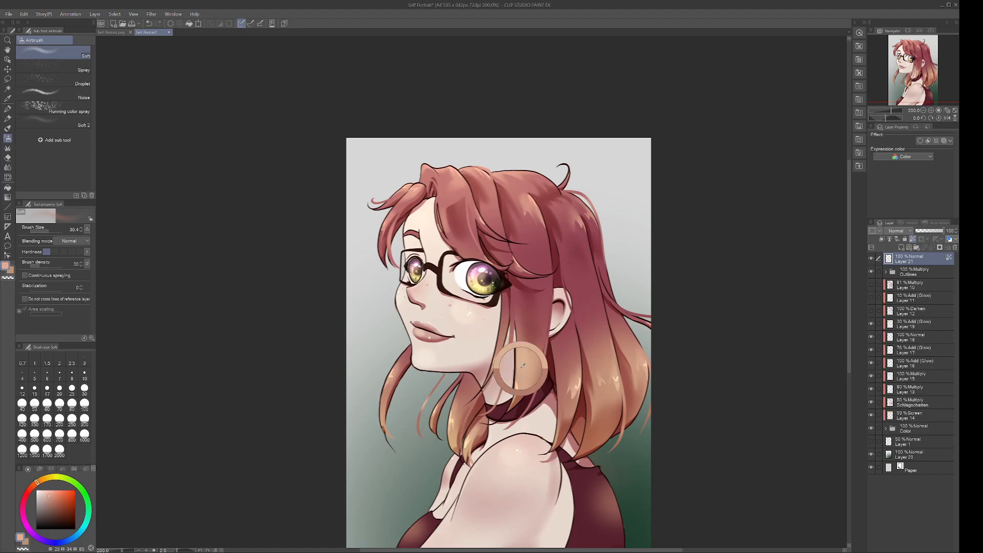
# Add a new layer above the Outlines folder, clip it to the folder and sample the skin tone.
pyautogui.click(910, 271)
pyautogui.click(901, 247)
pyautogui.click(881, 239)
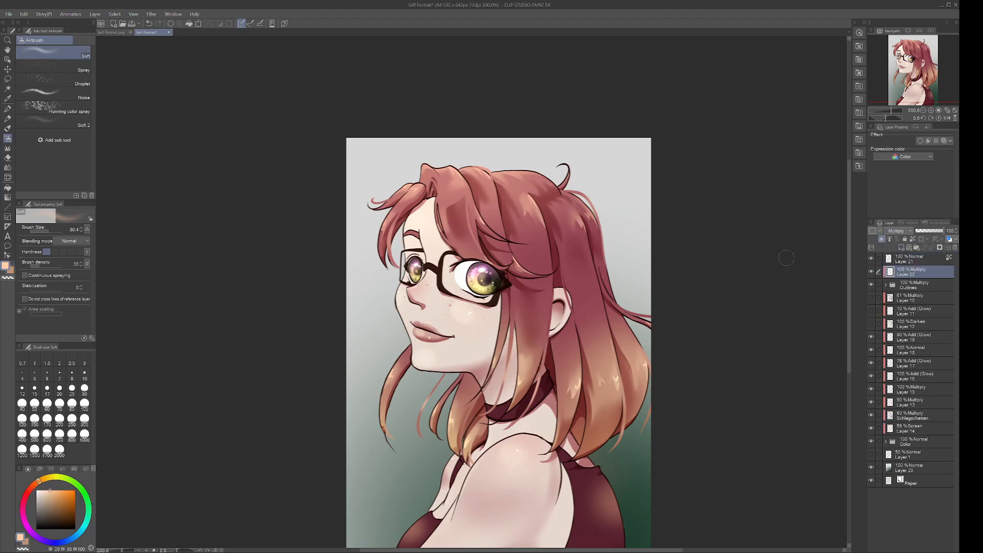
pyautogui.keyDown('alt'); pyautogui.click(403, 297); pyautogui.keyUp('alt')
pyautogui.click(902, 239)
# Airbrush the sampled skin tone over the jaw, forehead, nose and mouth outlines on the clipped layer in Normal mode.
pyautogui.moveTo(407, 338); pyautogui.dragTo(467, 372)
pyautogui.click(914, 284)
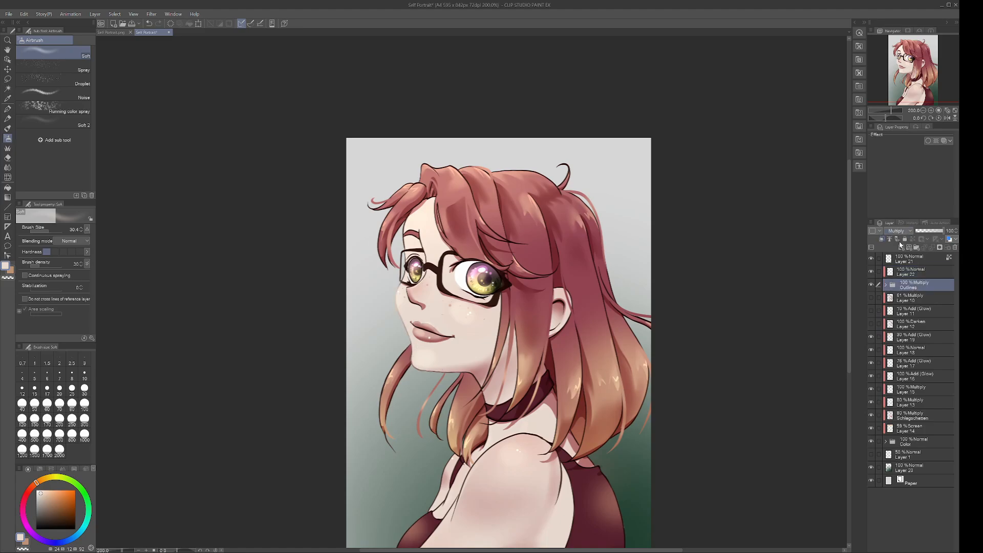
pyautogui.click(911, 272)
pyautogui.moveTo(406, 224); pyautogui.dragTo(408, 288)
pyautogui.moveTo(418, 329); pyautogui.dragTo(455, 337)
pyautogui.moveTo(427, 278); pyautogui.dragTo(422, 231)
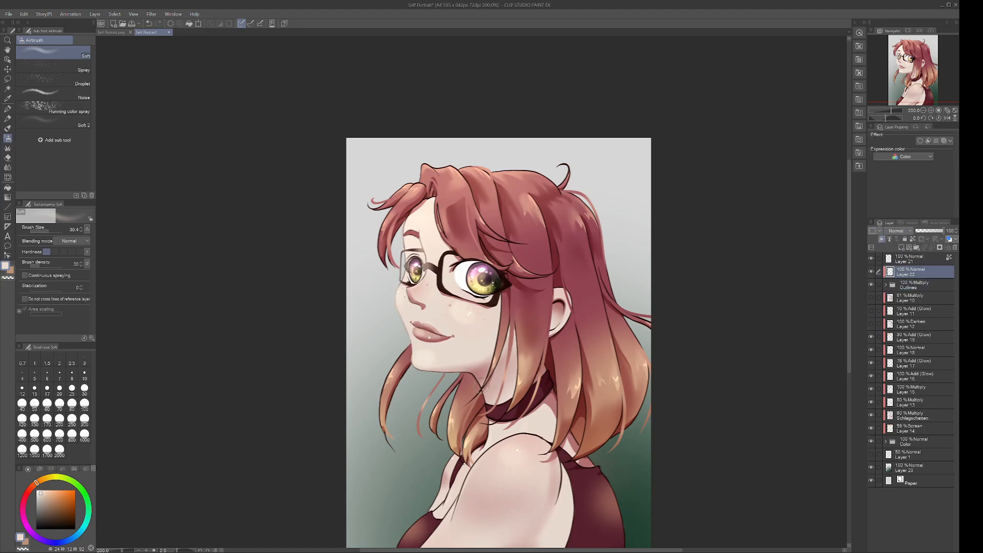
# Airbrush the skin tone over the outlines of the neck, shoulder, chest and arm.
pyautogui.moveTo(474, 379); pyautogui.dragTo(485, 398)
pyautogui.moveTo(489, 434)
pyautogui.mouseDown()
pyautogui.moveTo(501, 366)
pyautogui.moveTo(445, 438)
pyautogui.mouseUp()
pyautogui.moveTo(455, 447)
pyautogui.mouseDown()
pyautogui.moveTo(516, 370)
pyautogui.moveTo(563, 385)
pyautogui.mouseUp()
pyautogui.moveTo(571, 394); pyautogui.dragTo(569, 435)
pyautogui.moveTo(543, 484); pyautogui.dragTo(517, 500)
pyautogui.moveTo(453, 454); pyautogui.dragTo(419, 496)
pyautogui.moveTo(579, 365); pyautogui.dragTo(604, 398)
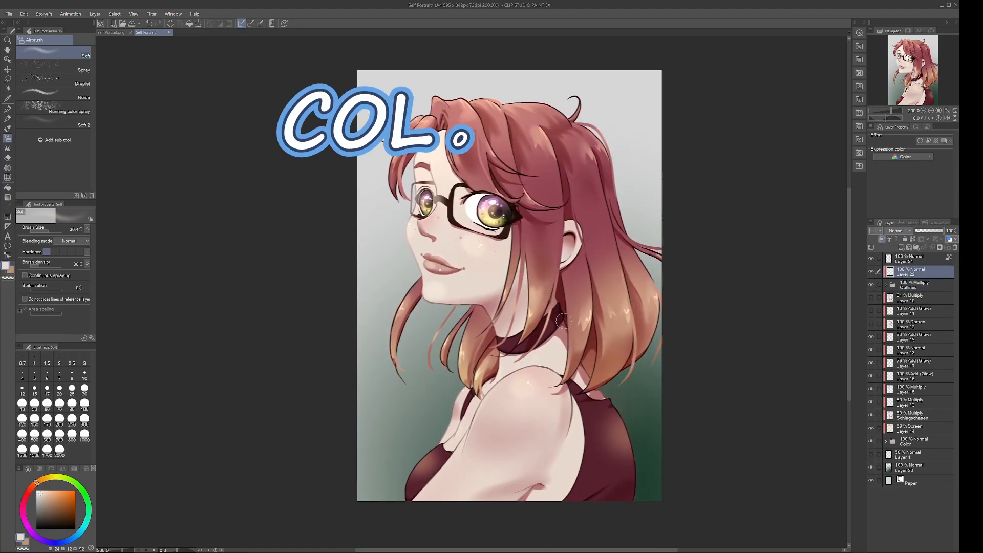
# Airbrush a dark tone sampled from the frame back over the glasses around the far eye.
pyautogui.keyDown('alt'); pyautogui.click(450, 205); pyautogui.keyUp('alt')
pyautogui.moveTo(412, 209); pyautogui.dragTo(429, 188)
pyautogui.keyDown('alt'); pyautogui.click(468, 198); pyautogui.keyUp('alt')
# Airbrush a sampled red over the hair outlines at the crown, back of the head and fringe.
pyautogui.keyDown('alt'); pyautogui.click(455, 172); pyautogui.keyUp('alt')
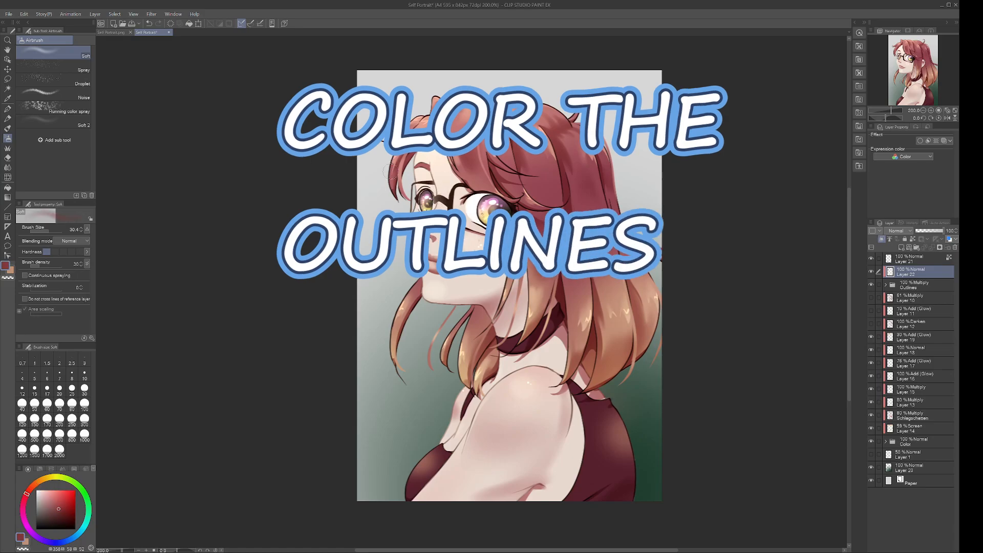
pyautogui.keyDown('alt'); pyautogui.click(399, 171); pyautogui.keyUp('alt')
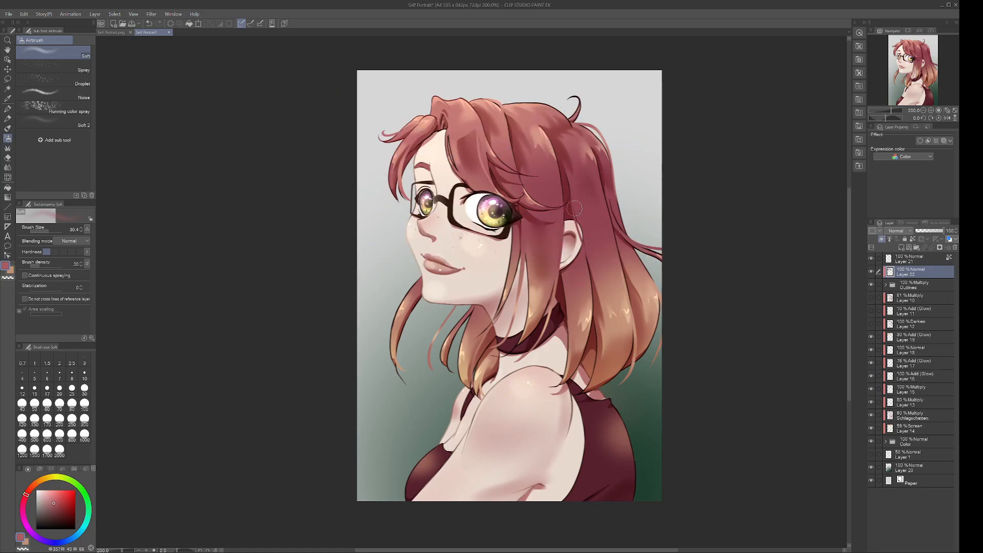
pyautogui.moveTo(579, 100); pyautogui.dragTo(572, 121)
pyautogui.moveTo(583, 124); pyautogui.dragTo(609, 163)
pyautogui.moveTo(568, 121); pyautogui.dragTo(504, 103)
pyautogui.moveTo(447, 136); pyautogui.dragTo(456, 170)
# Airbrush sampled reddish-brown tones over the outlines of the lower hair strands around the neck.
pyautogui.keyDown('alt'); pyautogui.click(401, 311); pyautogui.keyUp('alt')
pyautogui.moveTo(408, 289)
pyautogui.mouseDown()
pyautogui.moveTo(392, 360)
pyautogui.moveTo(404, 380)
pyautogui.mouseUp()
pyautogui.moveTo(461, 321); pyautogui.dragTo(467, 381)
pyautogui.keyDown('alt'); pyautogui.click(487, 340); pyautogui.keyUp('alt')
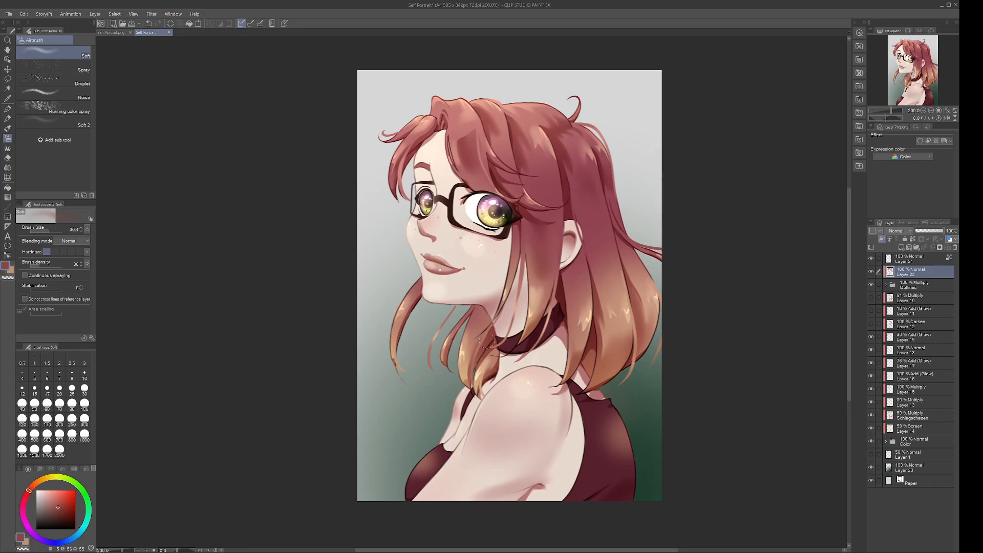
pyautogui.moveTo(509, 267); pyautogui.dragTo(500, 307)
# Airbrush sampled dark tones over the glasses frame and near-eye outlines, undoing one stroke beside the eye.
pyautogui.click(930, 110)
pyautogui.moveTo(410, 220); pyautogui.dragTo(460, 197)
pyautogui.moveTo(422, 192); pyautogui.dragTo(494, 214)
pyautogui.keyDown('alt'); pyautogui.click(453, 210); pyautogui.keyUp('alt')
pyautogui.moveTo(453, 154); pyautogui.dragTo(484, 258)
pyautogui.keyDown('alt'); pyautogui.click(464, 205); pyautogui.keyUp('alt')
pyautogui.moveTo(453, 177); pyautogui.dragTo(476, 208)
pyautogui.hotkey('ctrl', 'z')
pyautogui.moveTo(558, 233); pyautogui.dragTo(644, 220)
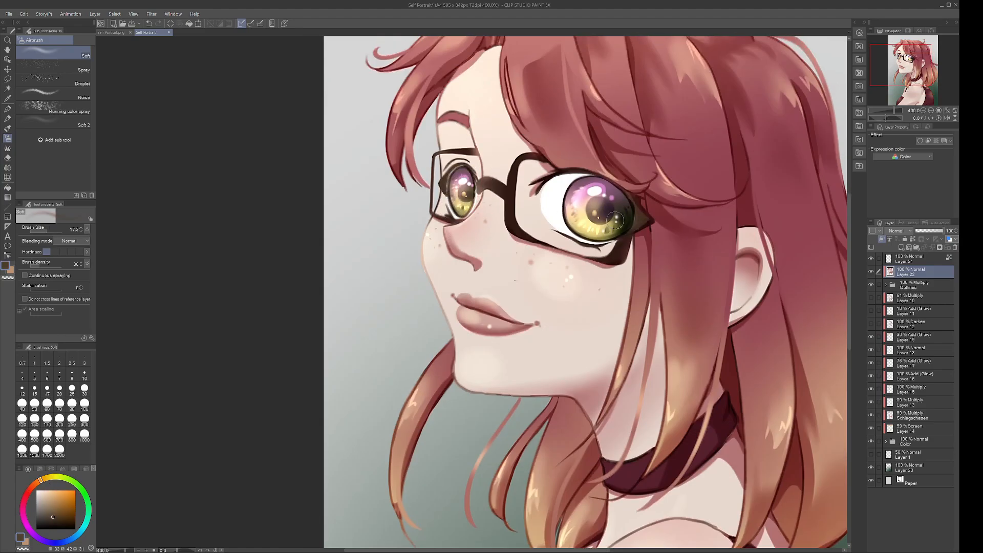
pyautogui.moveTo(586, 174); pyautogui.dragTo(535, 189)
# Reduce the airbrush to size 9.8 and soften the outlines around the far eye and its lens with skin tone.
pyautogui.keyDown('alt'); pyautogui.click(553, 119); pyautogui.keyUp('alt')
pyautogui.keyDown('alt'); pyautogui.click(473, 152); pyautogui.keyUp('alt')
pyautogui.press('[')
pyautogui.keyDown('alt'); pyautogui.click(441, 199); pyautogui.keyUp('alt')
pyautogui.moveTo(475, 152)
pyautogui.mouseDown()
pyautogui.moveTo(432, 164)
pyautogui.moveTo(436, 209)
pyautogui.mouseUp()
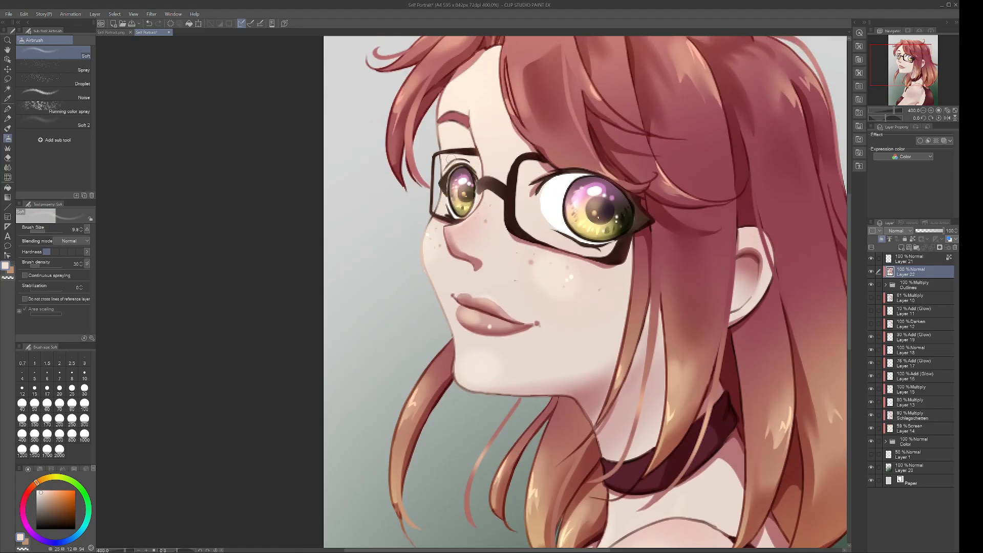
pyautogui.moveTo(446, 166); pyautogui.dragTo(465, 159)
pyautogui.moveTo(435, 209); pyautogui.dragTo(435, 219)
# Airbrush a sampled reddish tone over the outlines of the cheek, chin and jaw.
pyautogui.keyDown('alt'); pyautogui.click(457, 340); pyautogui.keyUp('alt')
pyautogui.moveTo(435, 291)
pyautogui.mouseDown()
pyautogui.moveTo(455, 343)
pyautogui.moveTo(455, 380)
pyautogui.mouseUp()
pyautogui.moveTo(473, 391)
pyautogui.mouseDown()
pyautogui.moveTo(553, 396)
pyautogui.moveTo(592, 425)
pyautogui.mouseUp()
pyautogui.moveTo(599, 425); pyautogui.dragTo(491, 268)
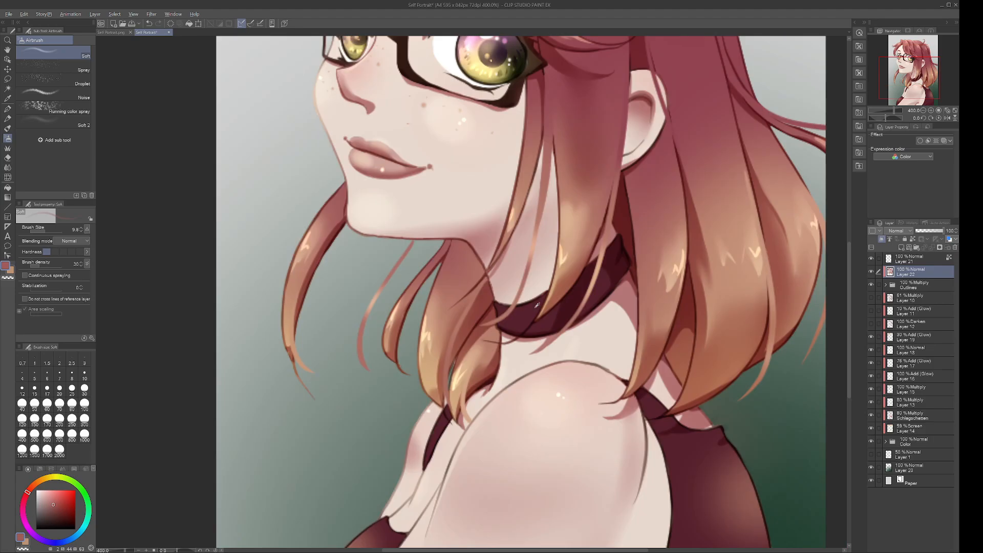
# Airbrush a sampled dark red over the front outline of the top.
pyautogui.keyDown('alt'); pyautogui.click(501, 328); pyautogui.keyUp('alt')
pyautogui.moveTo(409, 494); pyautogui.dragTo(456, 248)
pyautogui.keyDown('alt'); pyautogui.click(402, 309); pyautogui.keyUp('alt')
pyautogui.moveTo(373, 324); pyautogui.dragTo(406, 290)
pyautogui.keyDown('alt'); pyautogui.click(430, 280); pyautogui.keyUp('alt')
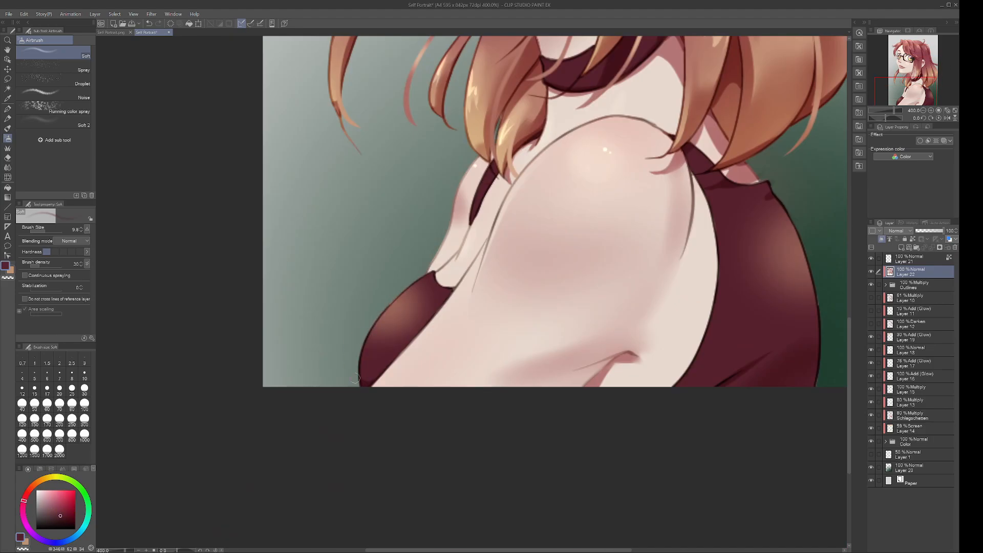
# Airbrush a sampled skin tone over the outlines of the upper arm and shoulder.
pyautogui.keyDown('alt'); pyautogui.click(437, 327); pyautogui.keyUp('alt')
pyautogui.moveTo(389, 366); pyautogui.dragTo(459, 282)
pyautogui.moveTo(499, 208); pyautogui.dragTo(491, 242)
pyautogui.moveTo(547, 148); pyautogui.dragTo(669, 134)
# Airbrush a sampled reddish skin shade over the elbow crease and the outline at the back of the arm.
pyautogui.keyDown('alt'); pyautogui.click(605, 376); pyautogui.keyUp('alt')
pyautogui.moveTo(584, 385); pyautogui.dragTo(613, 358)
pyautogui.moveTo(590, 365); pyautogui.dragTo(633, 353)
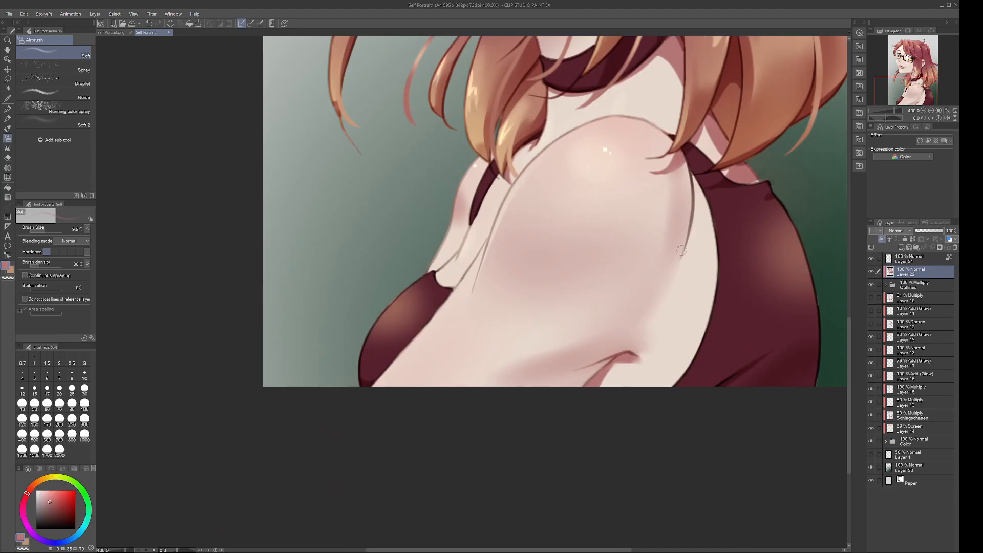
pyautogui.moveTo(687, 161); pyautogui.dragTo(692, 215)
# Airbrush a sampled reddish tone over the back and armhole outlines of the top.
pyautogui.keyDown('alt'); pyautogui.click(788, 246); pyautogui.keyUp('alt')
pyautogui.moveTo(800, 238); pyautogui.dragTo(817, 313)
pyautogui.moveTo(708, 198)
pyautogui.mouseDown()
pyautogui.moveTo(704, 332)
pyautogui.moveTo(675, 385)
pyautogui.mouseUp()
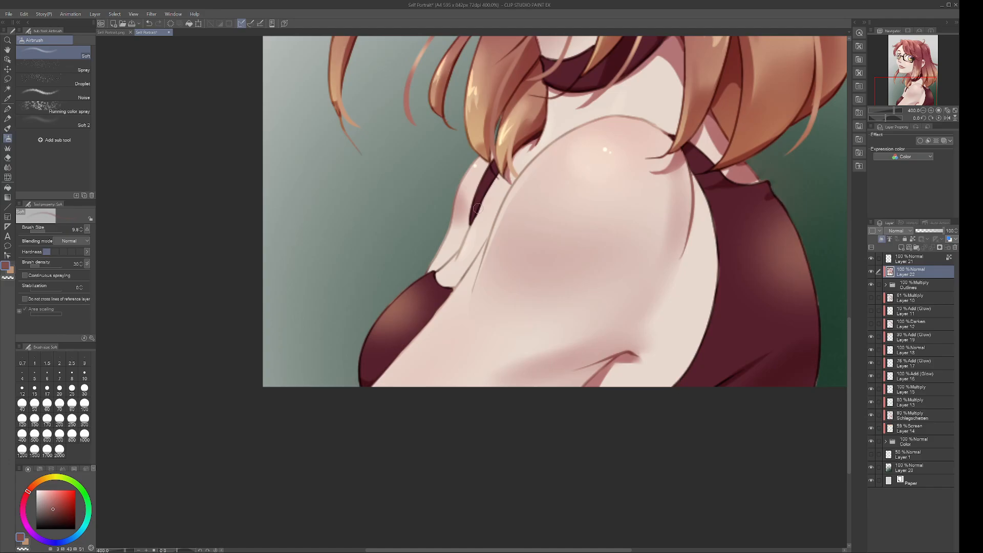
# Airbrush a reddish tone sampled from the hair over the outline of the ear.
pyautogui.click(923, 110)
pyautogui.click(923, 110)
pyautogui.click(923, 110)
pyautogui.moveTo(918, 70); pyautogui.dragTo(914, 50)
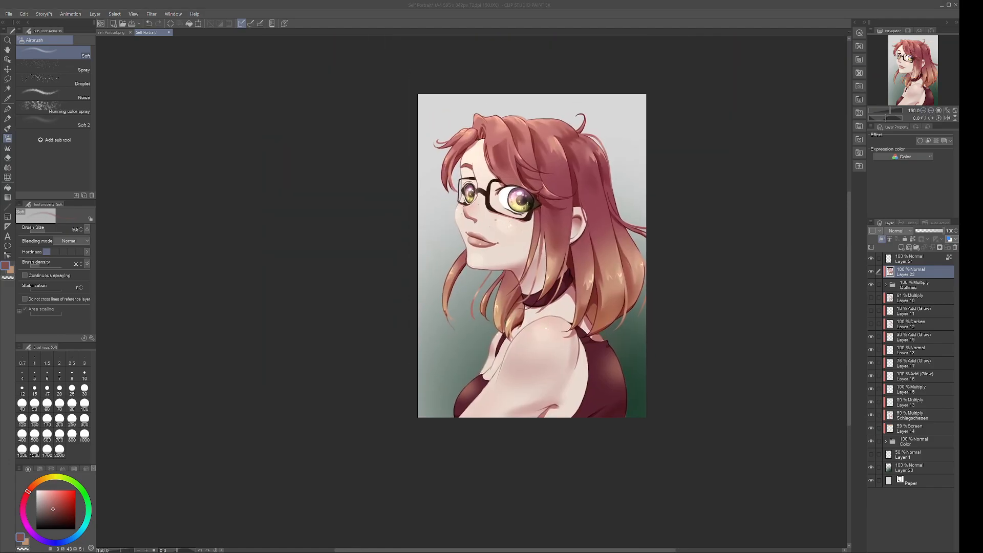
pyautogui.click(649, 3)
pyautogui.click(931, 111)
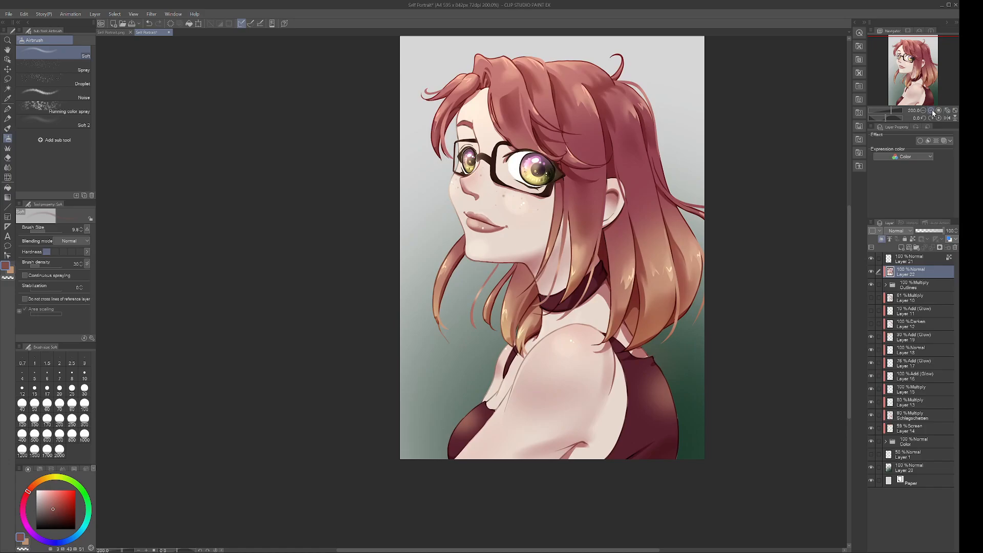
pyautogui.click(931, 110)
pyautogui.click(930, 110)
pyautogui.click(913, 75)
pyautogui.keyDown('alt'); pyautogui.click(599, 141); pyautogui.keyUp('alt')
pyautogui.moveTo(616, 151); pyautogui.dragTo(598, 184)
# Airbrush the iris's pale yellow along the lower outline of the near eye.
pyautogui.keyDown('alt'); pyautogui.click(579, 225); pyautogui.keyUp('alt')
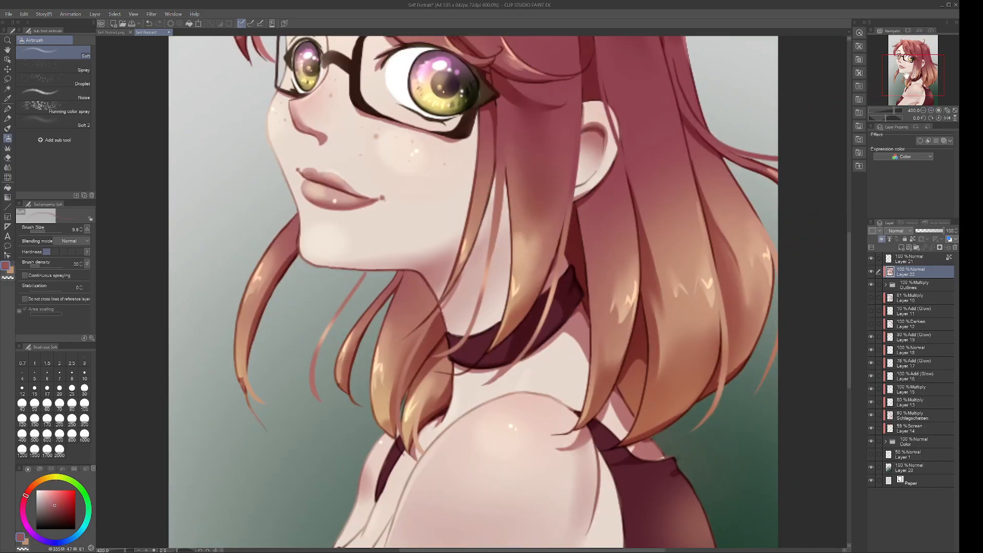
pyautogui.moveTo(906, 75); pyautogui.dragTo(903, 70)
pyautogui.tripleClick(923, 111)
pyautogui.click(900, 65)
pyautogui.tripleClick(931, 110)
pyautogui.keyDown('alt'); pyautogui.click(581, 227); pyautogui.keyUp('alt')
pyautogui.moveTo(602, 233); pyautogui.dragTo(556, 198)
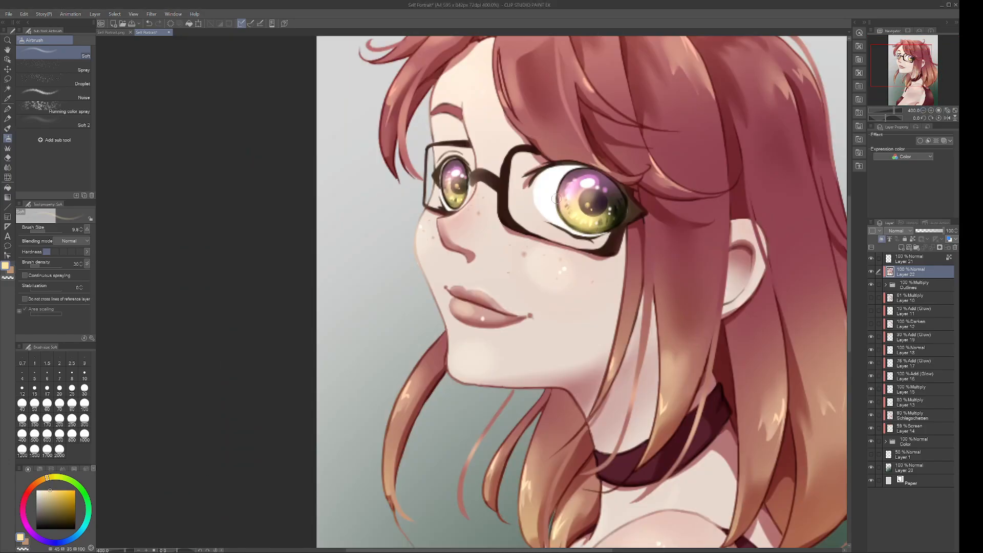
# Airbrush sampled eye and outline tones over the upper lid of the far eye and the outer edge of the near eye.
pyautogui.keyDown('alt'); pyautogui.click(605, 179); pyautogui.keyUp('alt')
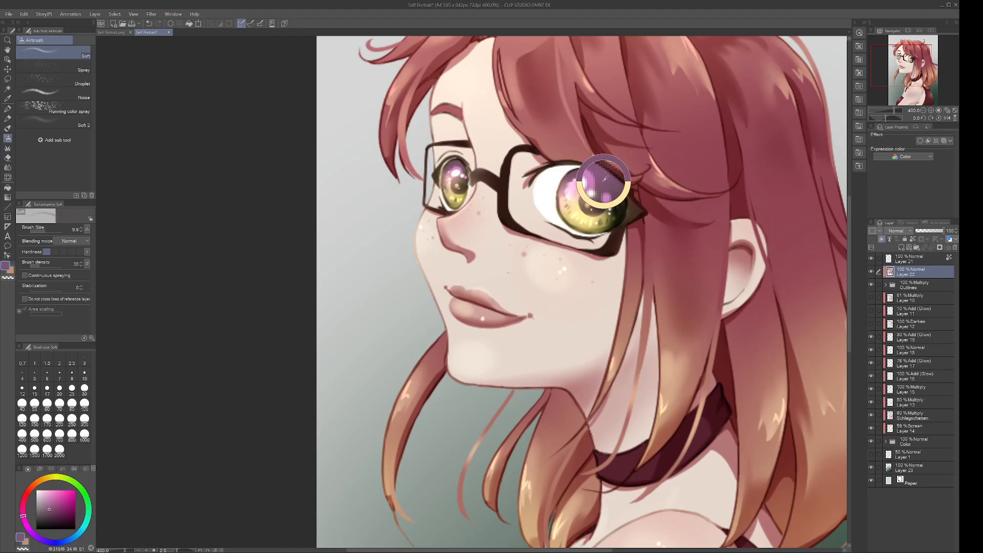
pyautogui.keyDown('alt'); pyautogui.click(479, 176); pyautogui.keyUp('alt')
pyautogui.moveTo(435, 175); pyautogui.dragTo(470, 162)
pyautogui.moveTo(634, 212); pyautogui.dragTo(621, 188)
pyautogui.tripleClick(923, 110)
pyautogui.moveTo(924, 76); pyautogui.dragTo(928, 84)
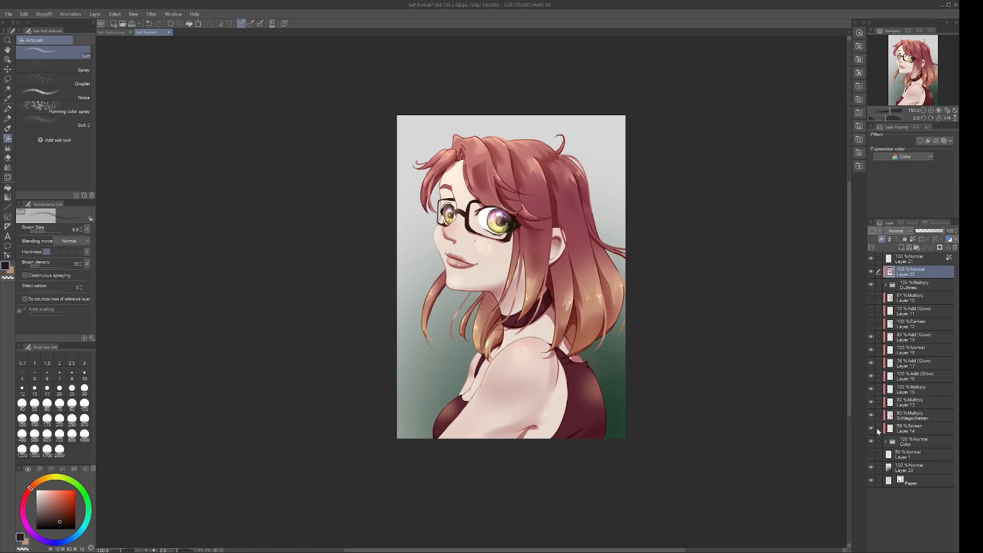
# Select the Schlagschatten layer, lock its transparent pixels and toggle its visibility to compare the shadows.
pyautogui.click(871, 415)
pyautogui.click(872, 416)
pyautogui.click(911, 416)
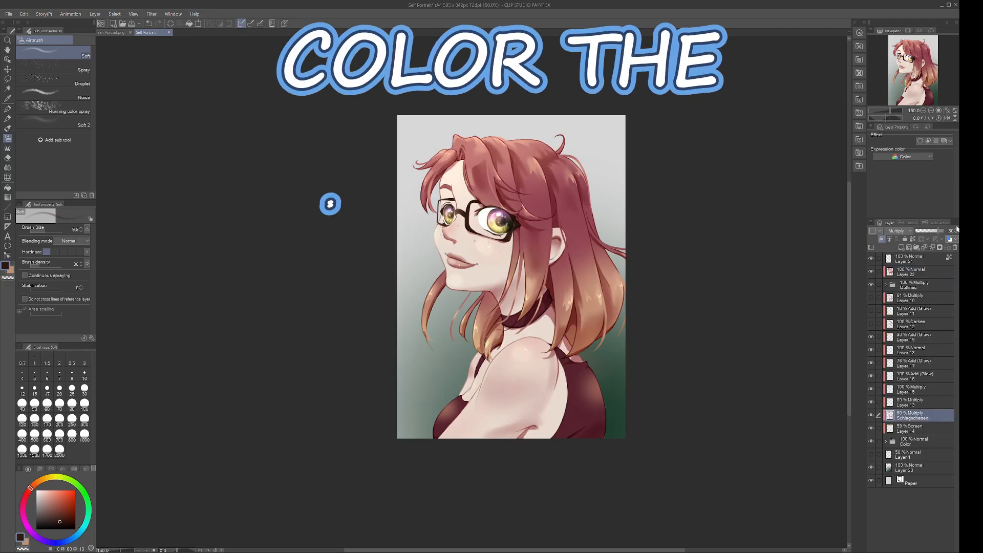
pyautogui.click(956, 230)
pyautogui.click(930, 111)
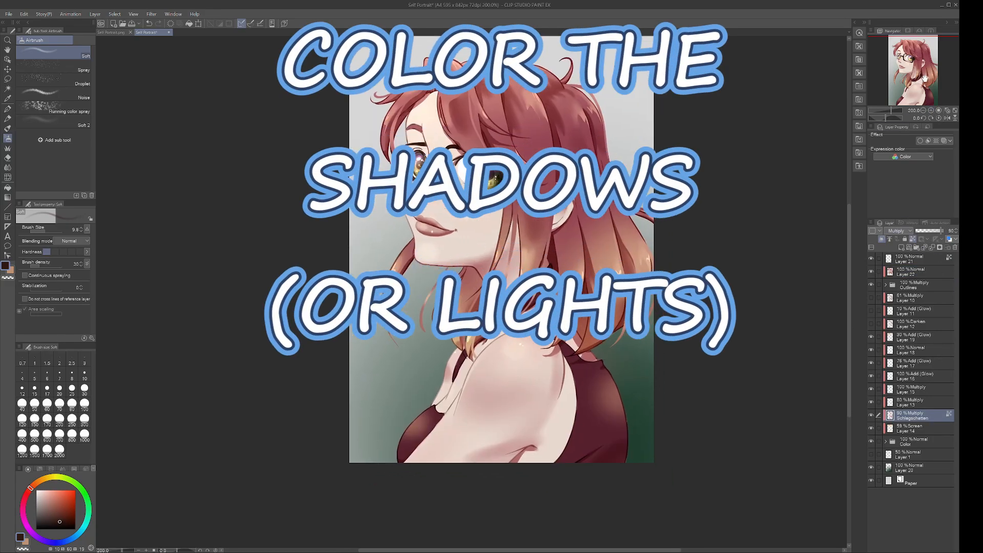
pyautogui.moveTo(908, 77); pyautogui.dragTo(908, 82)
pyautogui.click(871, 416)
pyautogui.click(871, 416)
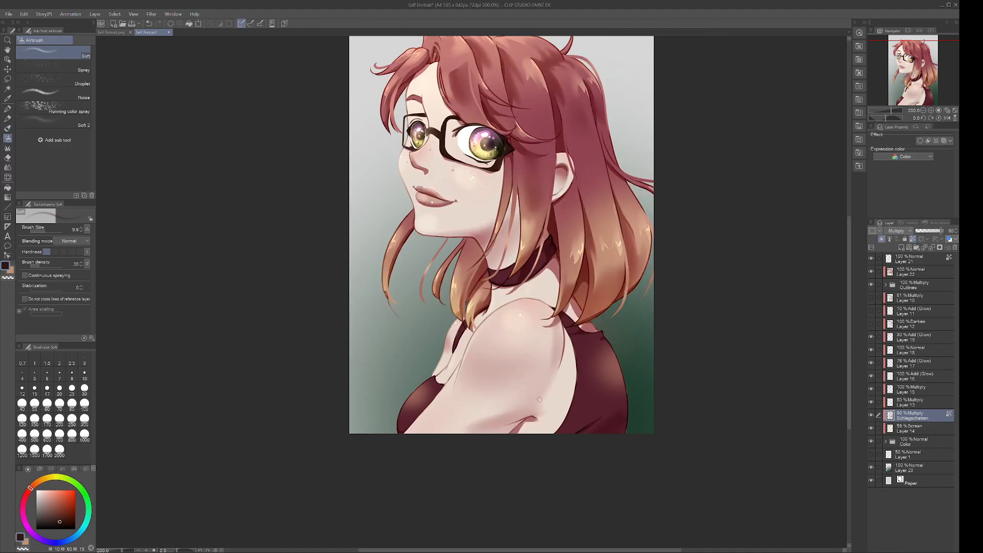
# Set the airbrush size to 53.4 and try a dark red sampled from the top on the elbow's cast shadow.
pyautogui.keyDown('alt'); pyautogui.click(590, 411); pyautogui.keyUp('alt')
pyautogui.click(50, 232)
pyautogui.moveTo(479, 427); pyautogui.dragTo(517, 418)
pyautogui.hotkey('ctrl', 'z')
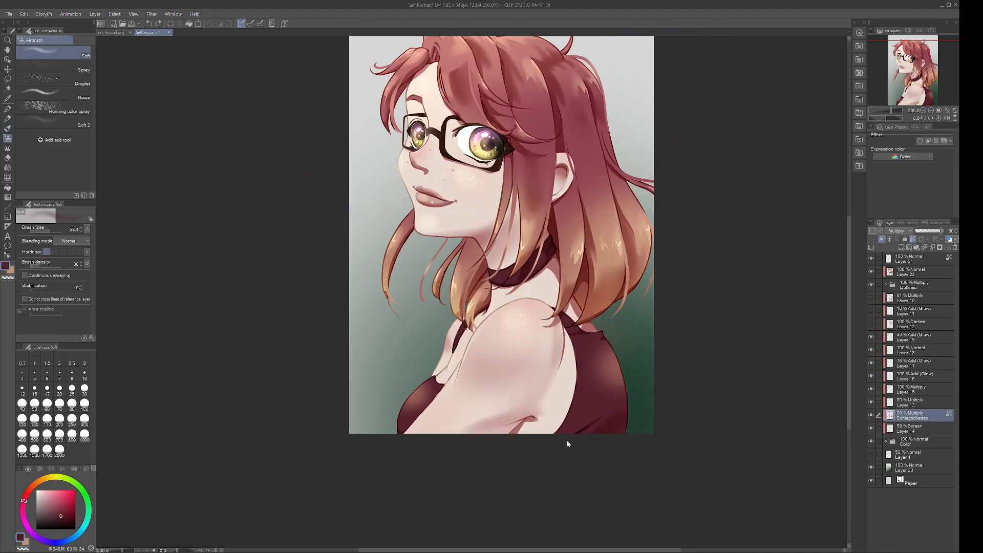
# Sample the background green, brighten it and airbrush it into the cast shadow behind the neck.
pyautogui.keyDown('alt'); pyautogui.click(640, 408); pyautogui.keyUp('alt')
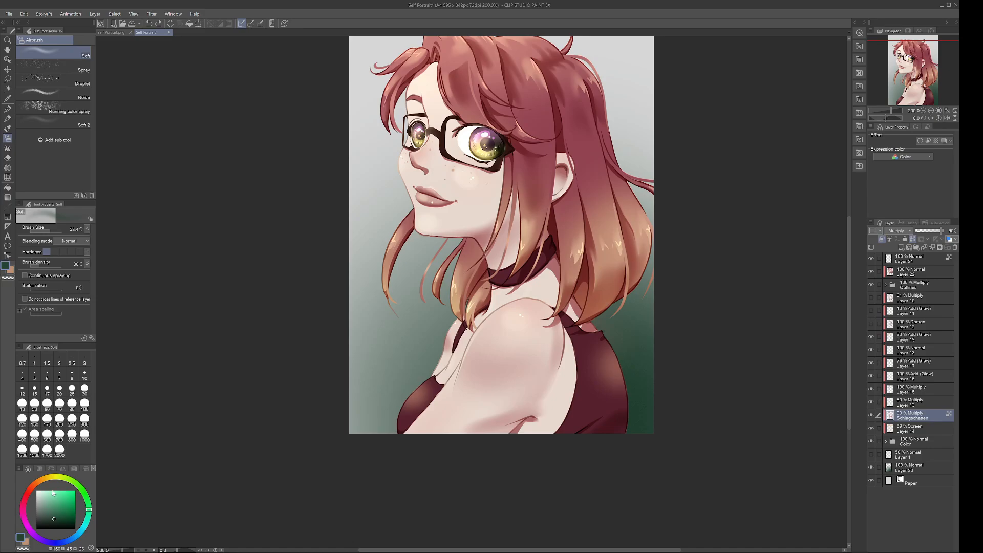
pyautogui.click(58, 502)
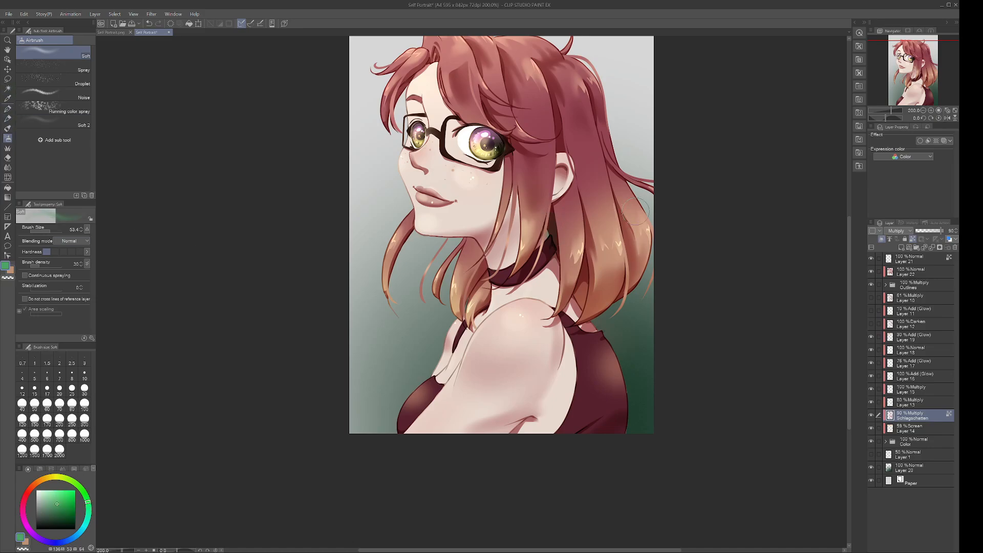
pyautogui.click(56, 497)
# Lasso a small shadow area on the Schlagschatten layer, airbrush inside it and clear the selection.
pyautogui.click(930, 110)
pyautogui.click(918, 77)
pyautogui.click(8, 78)
pyautogui.moveTo(515, 173)
pyautogui.mouseDown()
pyautogui.moveTo(507, 223)
pyautogui.moveTo(530, 291)
pyautogui.moveTo(517, 177)
pyautogui.moveTo(523, 264)
pyautogui.moveTo(519, 215)
pyautogui.mouseUp()
pyautogui.press('b')
pyautogui.click(923, 111)
pyautogui.click(8, 78)
pyautogui.click(150, 169)
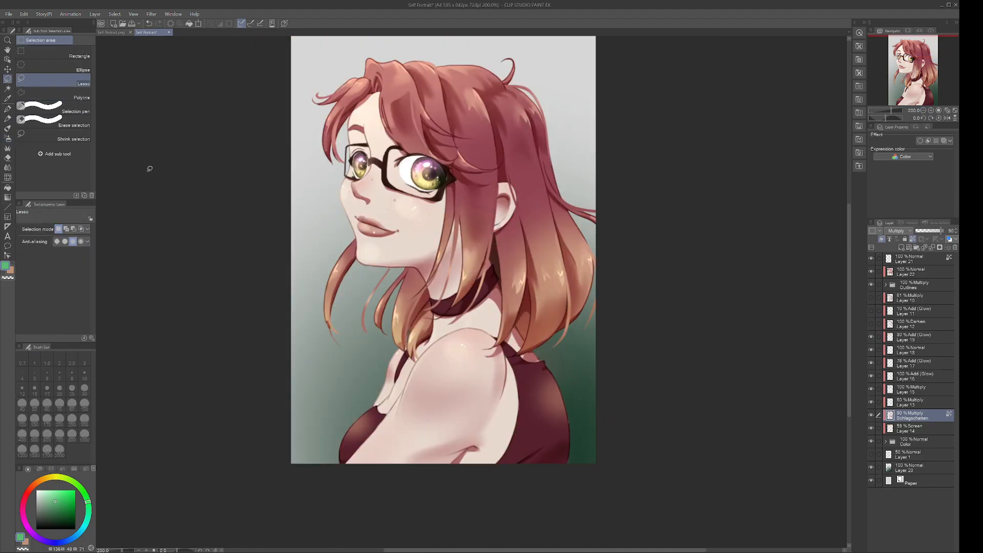
pyautogui.moveTo(929, 74); pyautogui.dragTo(936, 96)
pyautogui.click(931, 110)
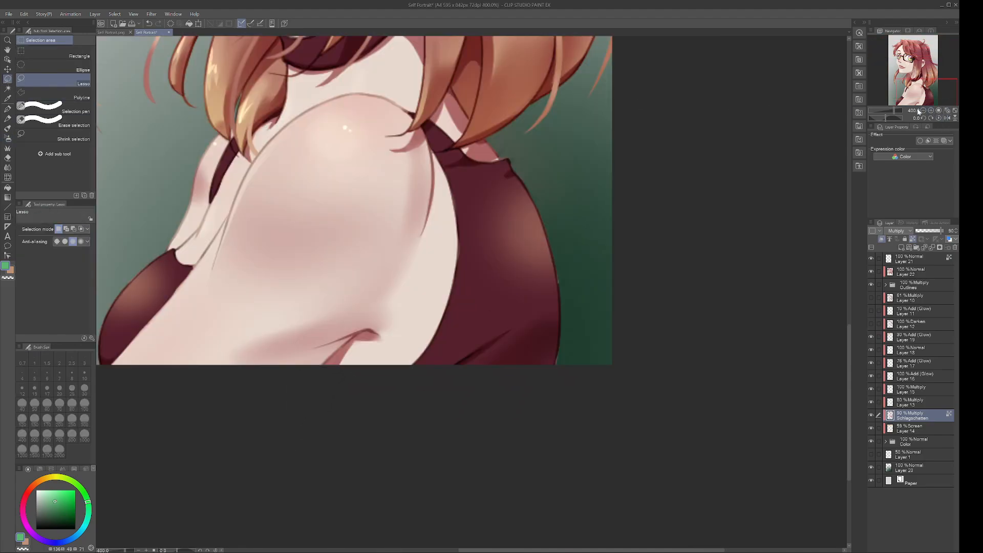
pyautogui.press('b')
pyautogui.click(46, 231)
pyautogui.click(44, 231)
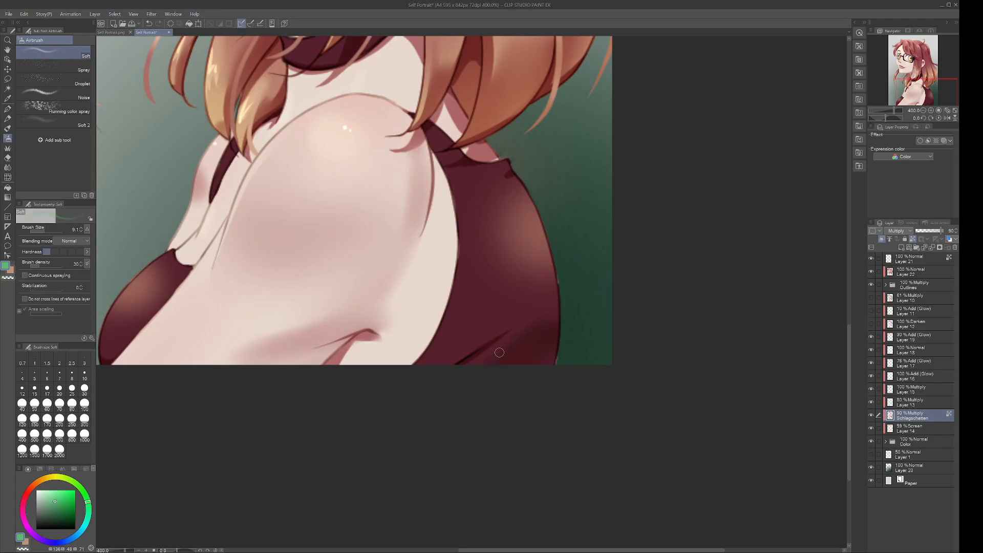
pyautogui.click(923, 110)
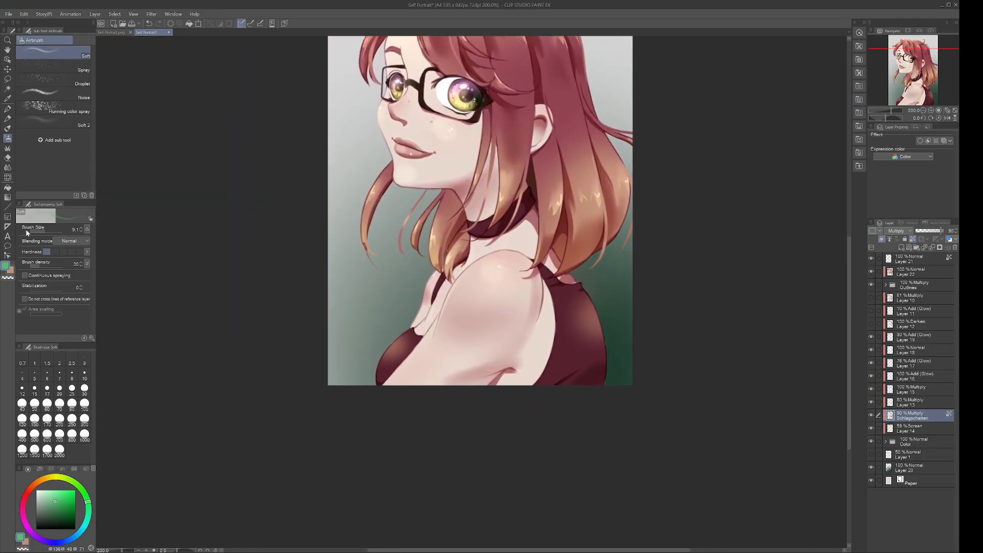
# Try an orange airbrush stroke of size 23.9 on the forearm's cast shadow, undo it and pick a red tone.
pyautogui.click(11, 271)
pyautogui.click(48, 231)
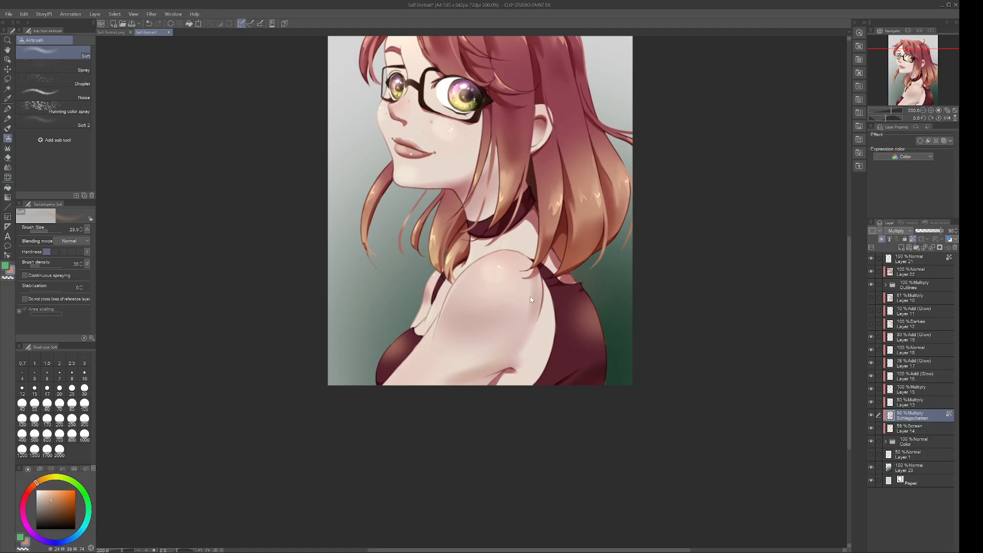
pyautogui.click(57, 492)
pyautogui.moveTo(454, 379); pyautogui.dragTo(482, 364)
pyautogui.hotkey('ctrl', 'z')
pyautogui.click(61, 494)
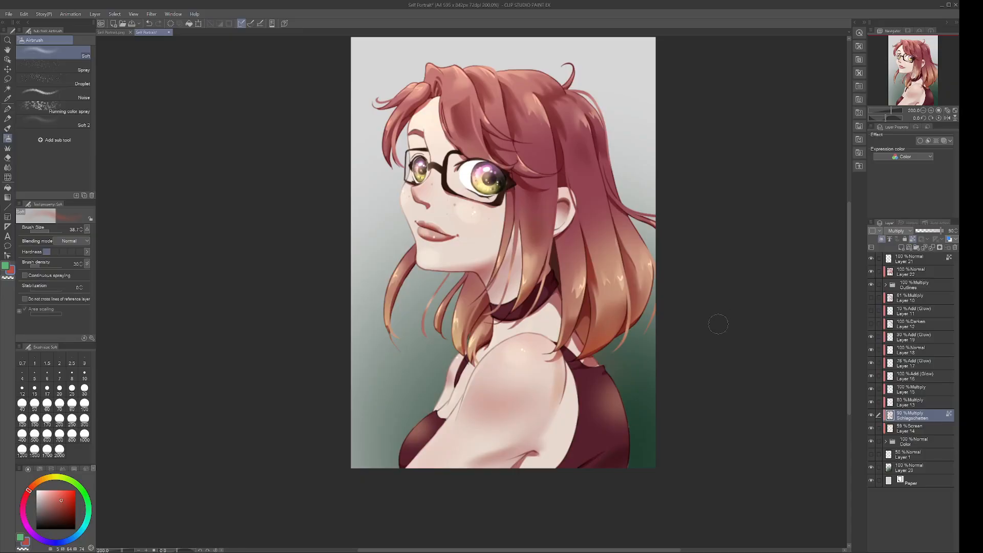
# Lasso the shadowed gap in the hair behind the neck, airbrush green into it and clear the selection.
pyautogui.click(5, 265)
pyautogui.press('m')
pyautogui.scroll(2, 614, 323)
pyautogui.moveTo(559, 243)
pyautogui.mouseDown()
pyautogui.moveTo(549, 294)
pyautogui.moveTo(556, 363)
pyautogui.moveTo(568, 295)
pyautogui.moveTo(559, 245)
pyautogui.mouseUp()
pyautogui.press('b')
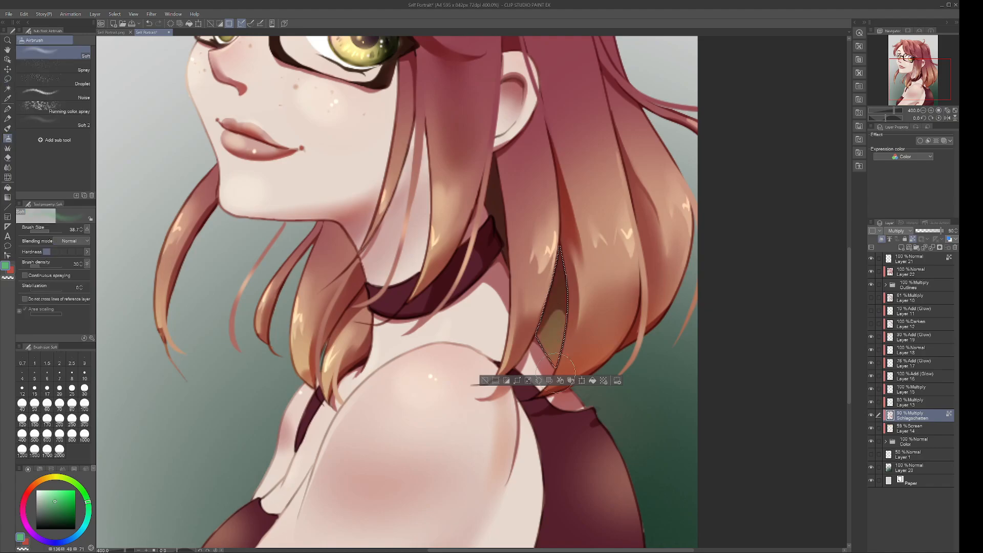
pyautogui.hotkey('ctrl', '-')
pyautogui.press('m')
pyautogui.click(455, 174)
pyautogui.moveTo(923, 80); pyautogui.dragTo(917, 72)
# Undo the last stroke, airbrush a dark orange into the hair's cast shadows and bring up the Hue/Saturation/Luminosity adjustment.
pyautogui.click(7, 138)
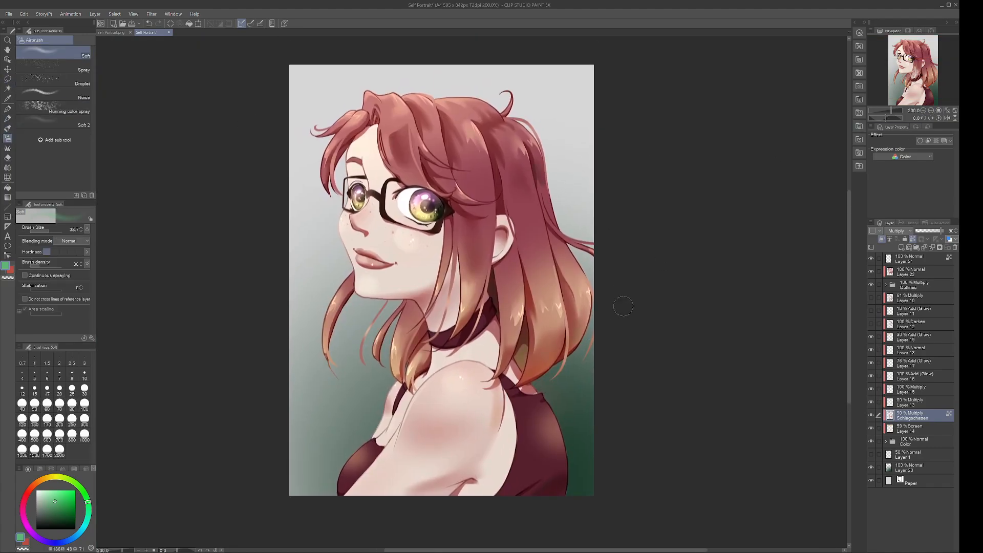
pyautogui.hotkey('ctrl', 'z')
pyautogui.click(56, 506)
pyautogui.hotkey('ctrl', 'u')
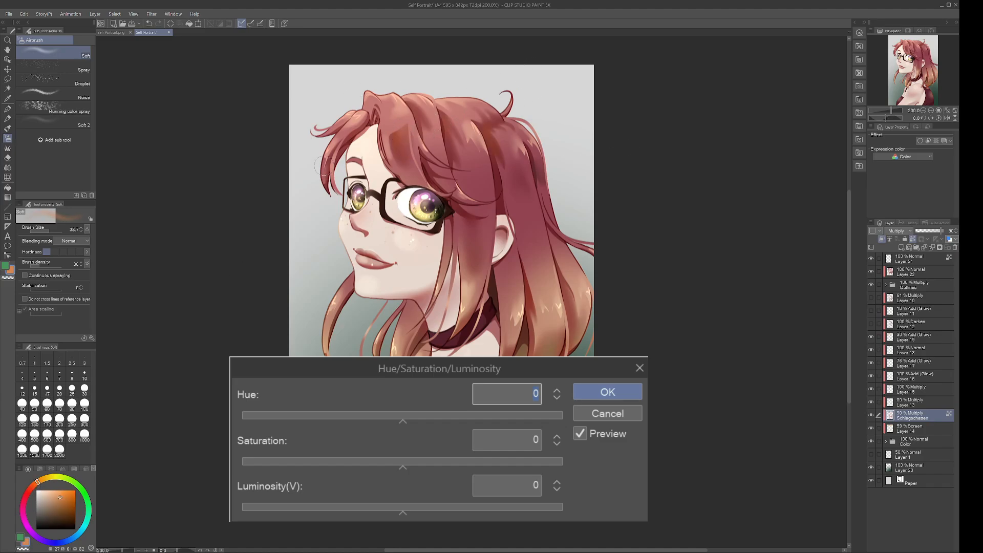
pyautogui.click(923, 111)
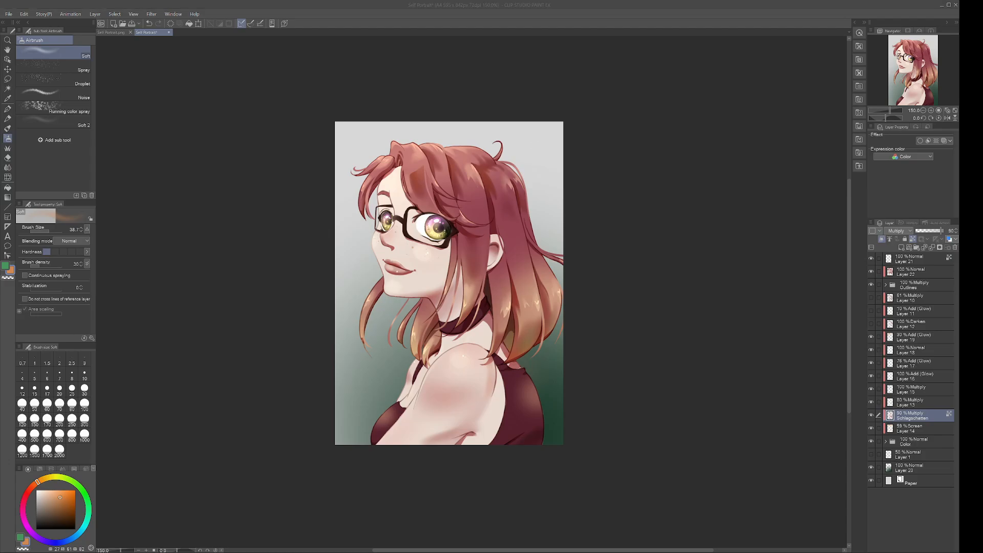
# Set the Schlagschatten layer's opacity to 100%, try 50% for comparison and undo that last change.
pyautogui.click(919, 414)
pyautogui.moveTo(941, 231); pyautogui.dragTo(954, 235)
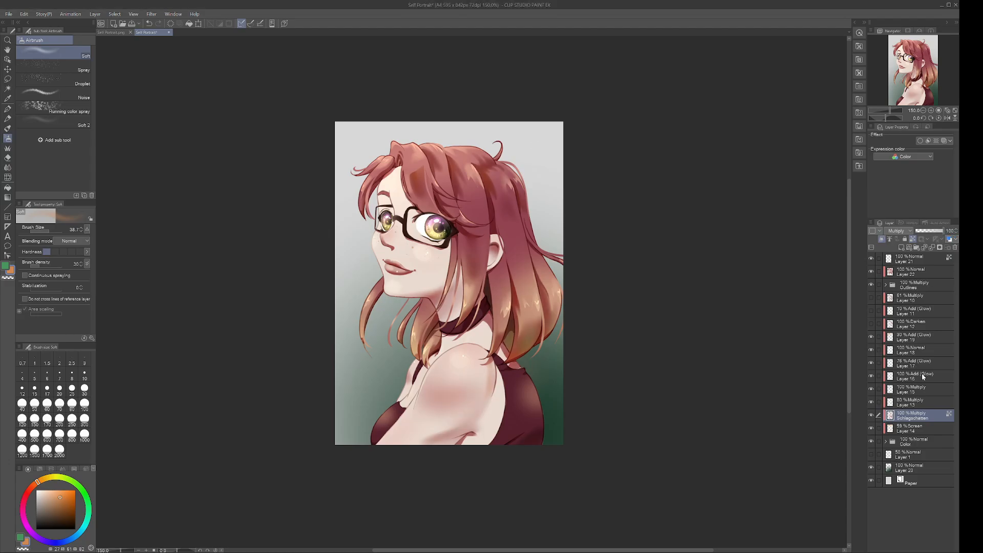
pyautogui.write('50')
pyautogui.press('Return')
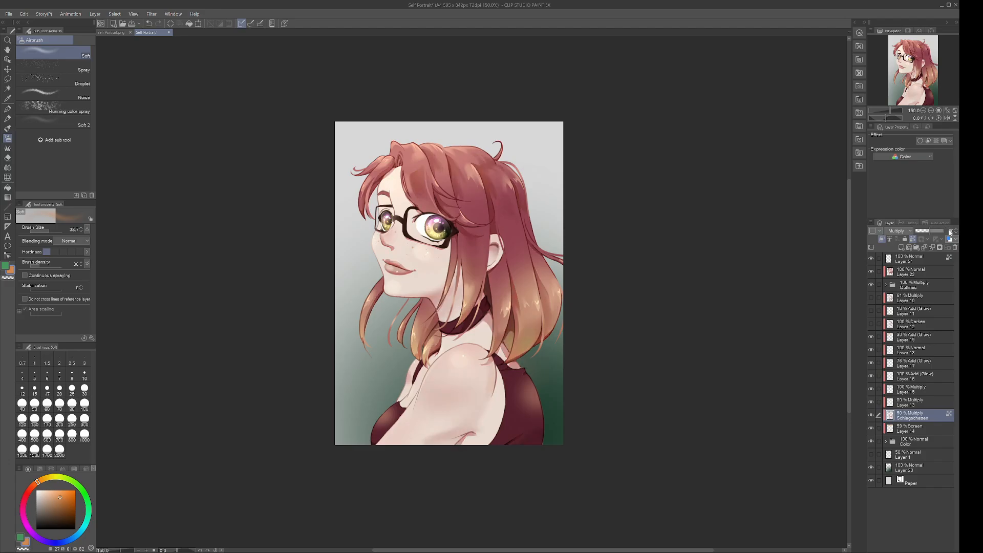
pyautogui.hotkey('ctrl', 'z')
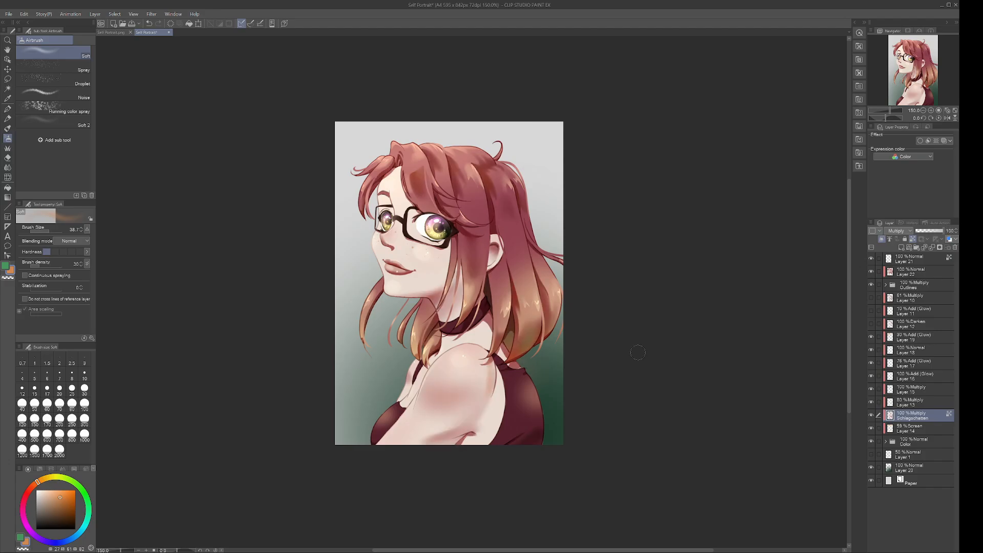
# Add a new raster layer above Layer 21.
pyautogui.click(930, 110)
pyautogui.click(8, 109)
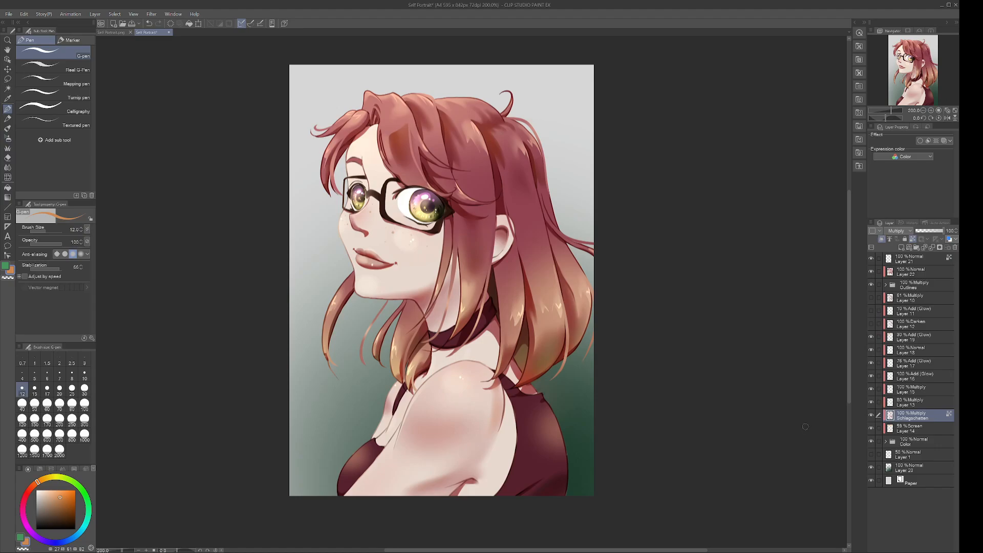
pyautogui.click(914, 259)
pyautogui.click(900, 247)
pyautogui.click(916, 83)
pyautogui.click(931, 111)
pyautogui.click(915, 87)
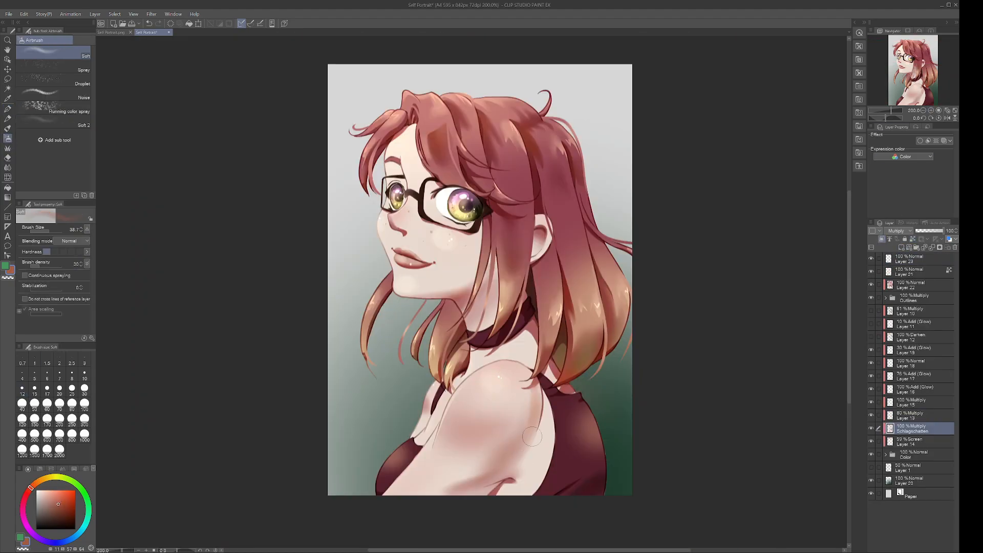
# Set the Blend Brush size to 15 and blend the cast shadow around the elbow crease on the Schlagschatten layer.
pyautogui.scroll(-2, 49, 153)
pyautogui.moveTo(43, 231); pyautogui.dragTo(47, 231)
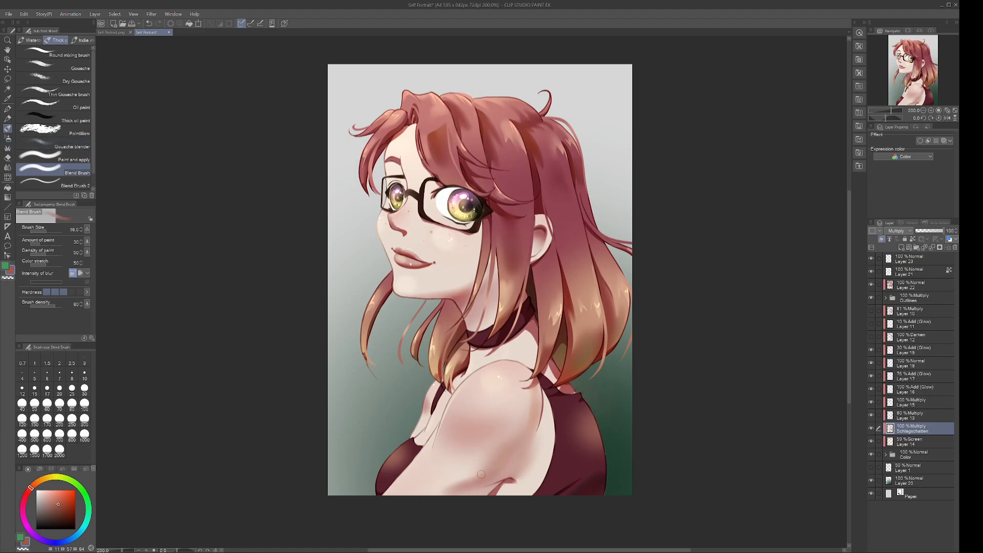
pyautogui.click(48, 230)
pyautogui.moveTo(472, 469); pyautogui.dragTo(477, 447)
pyautogui.moveTo(450, 482); pyautogui.dragTo(492, 490)
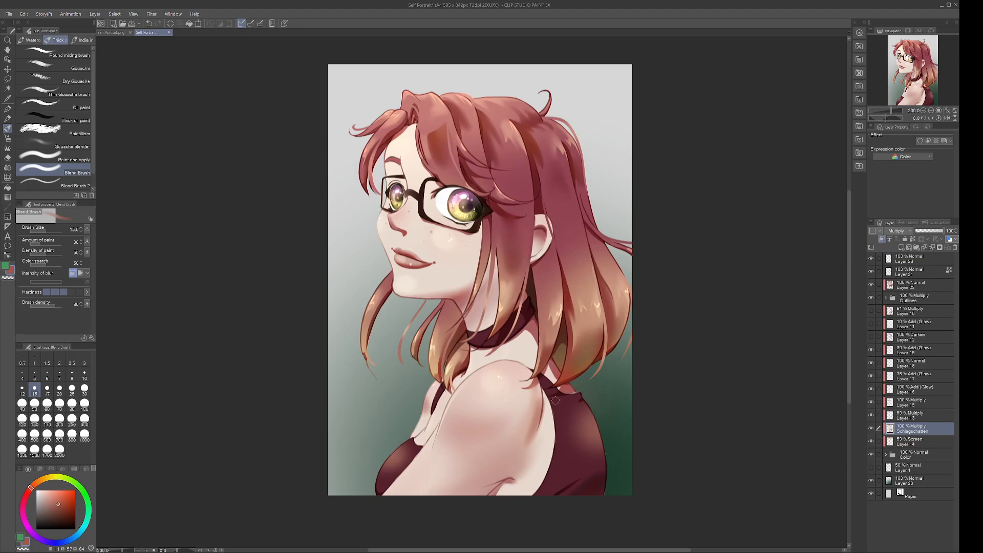
# Brush a soft shadow across the upper arm below the shoulder and blend the elbow shadow further.
pyautogui.press('e')
pyautogui.press('b')
pyautogui.moveTo(474, 414); pyautogui.dragTo(517, 410)
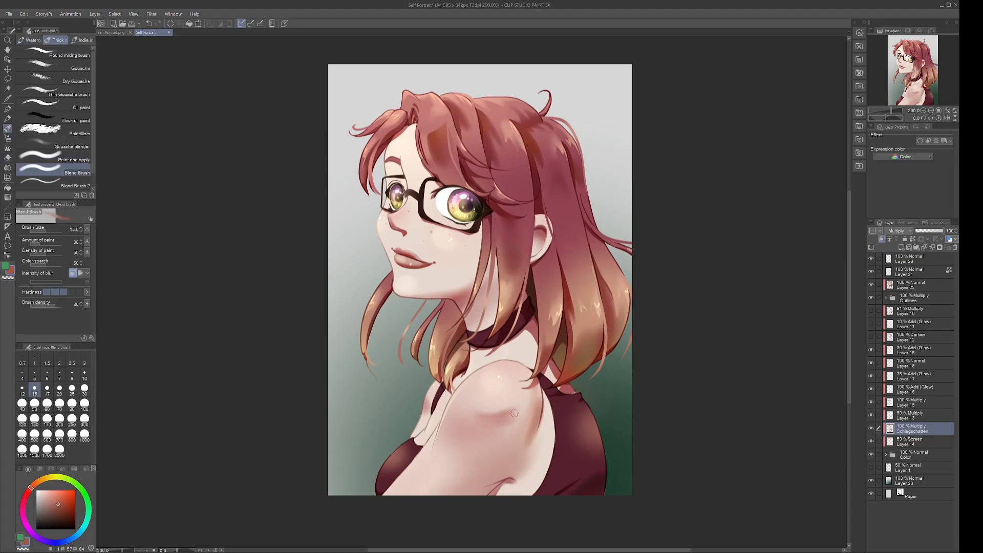
pyautogui.moveTo(476, 491); pyautogui.dragTo(514, 473)
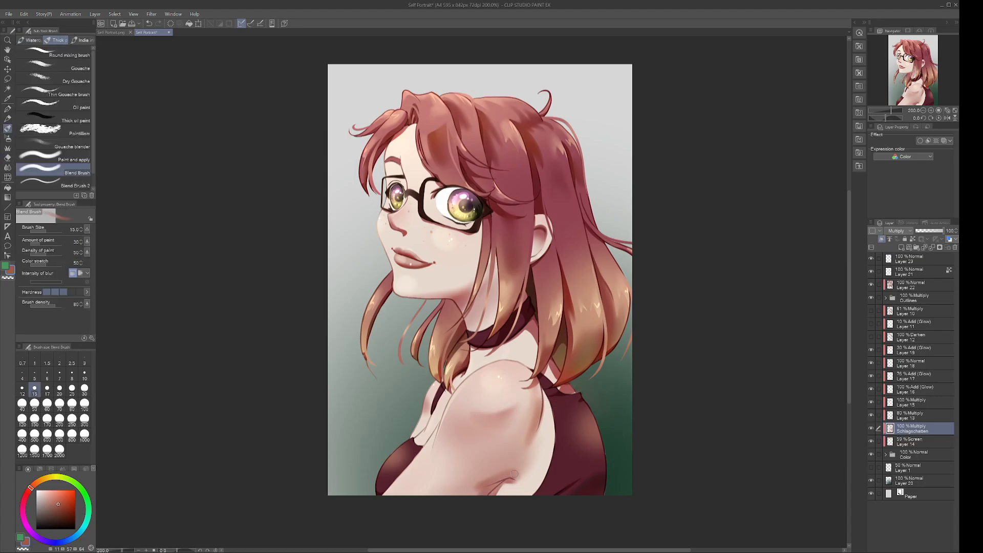
# Fade the upper-arm shadow with the soft eraser and lower the Schlagschatten layer's opacity.
pyautogui.press('p')
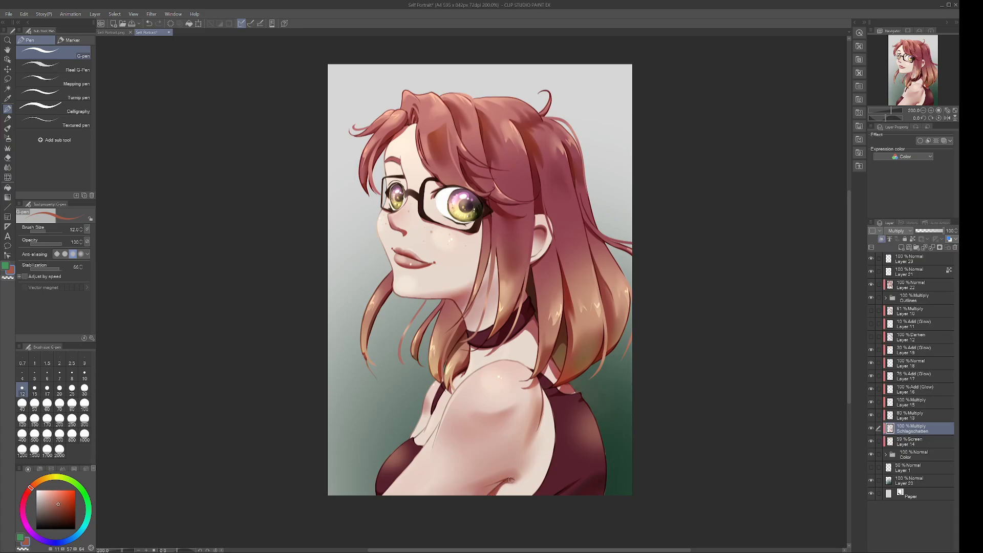
pyautogui.press('e')
pyautogui.moveTo(475, 406); pyautogui.dragTo(507, 416)
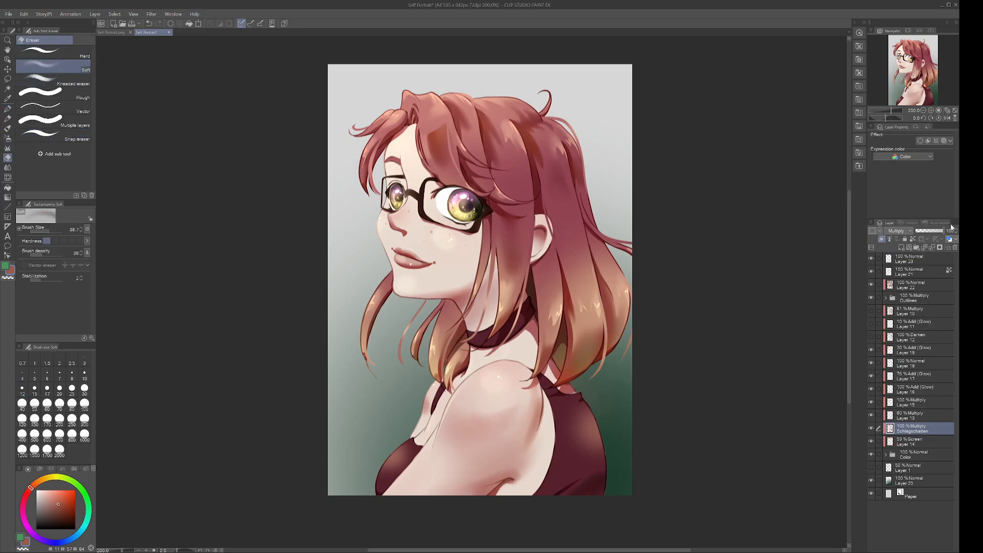
pyautogui.click(941, 231)
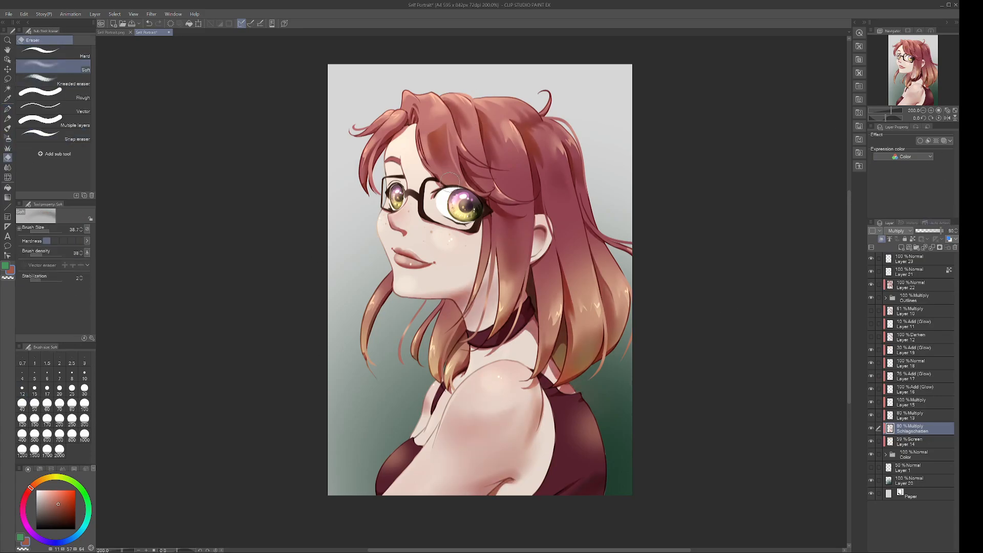
# Lasso the lower jaw and chin, airbrush a red tone inside it and clear the selection.
pyautogui.press('m')
pyautogui.moveTo(395, 274); pyautogui.dragTo(478, 251)
pyautogui.moveTo(419, 295); pyautogui.dragTo(412, 296)
pyautogui.press('b')
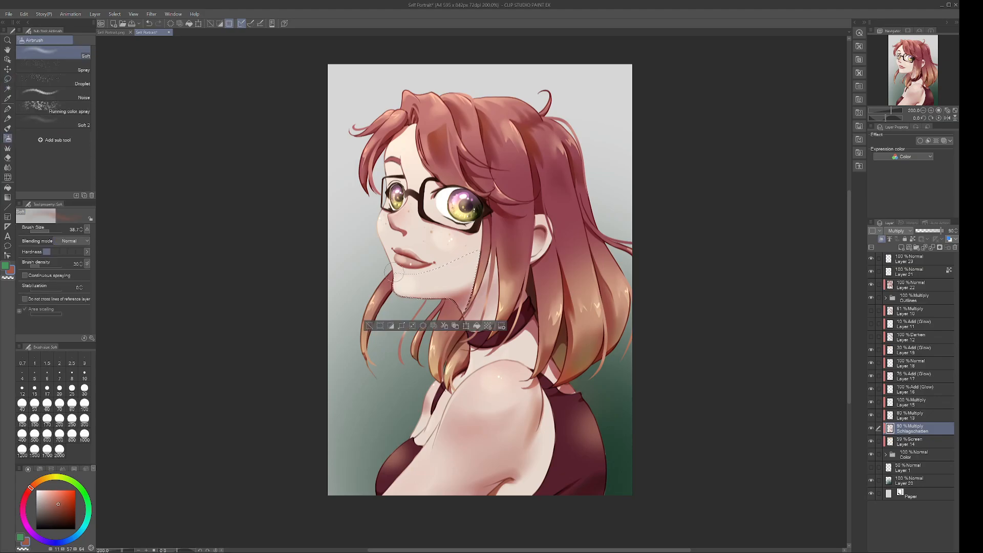
pyautogui.press('m')
pyautogui.click(245, 204)
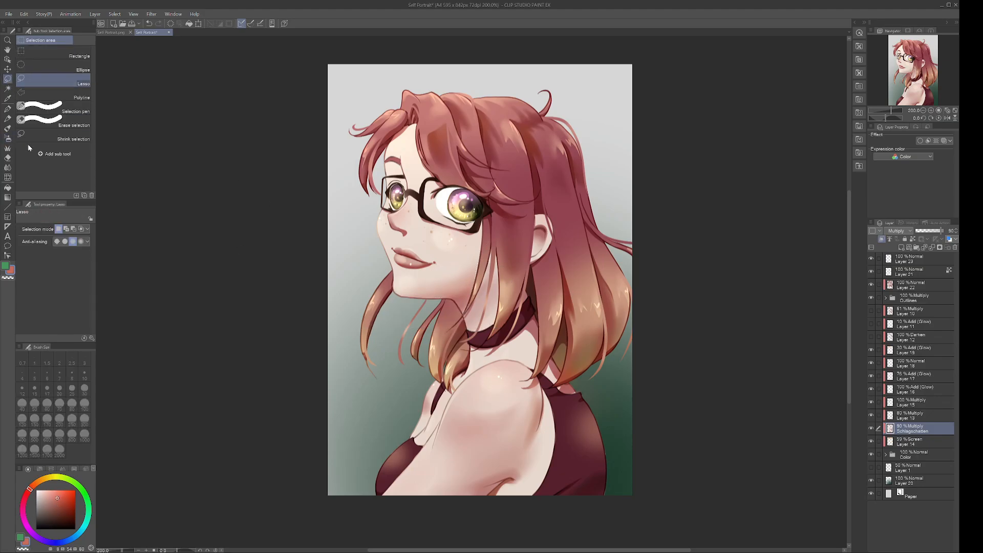
# Blend the shadows beside the nose and on the lips using a small Blend Brush.
pyautogui.click(8, 128)
pyautogui.click(930, 110)
pyautogui.click(910, 66)
pyautogui.click(44, 232)
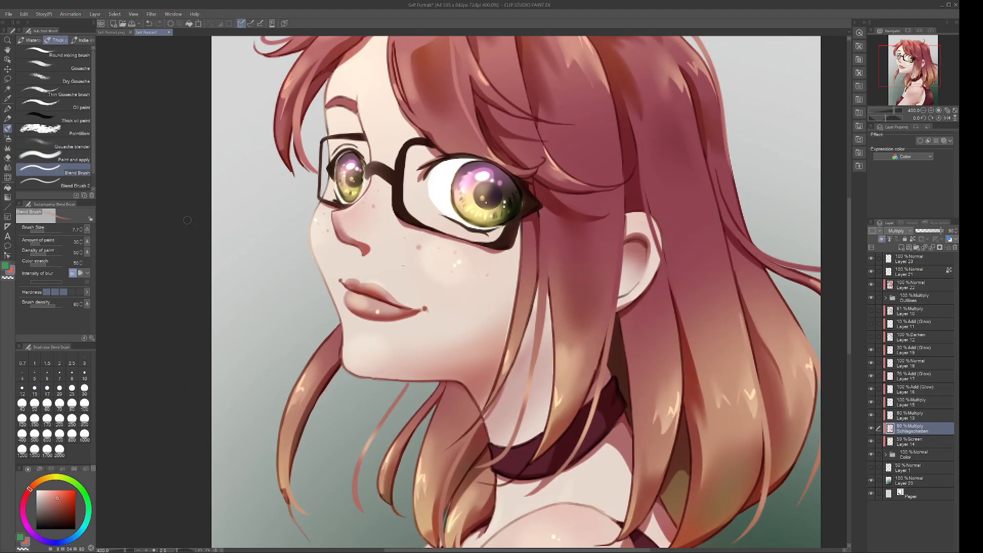
pyautogui.moveTo(337, 220)
pyautogui.mouseDown()
pyautogui.moveTo(365, 249)
pyautogui.moveTo(371, 239)
pyautogui.moveTo(363, 248)
pyautogui.moveTo(379, 234)
pyautogui.mouseUp()
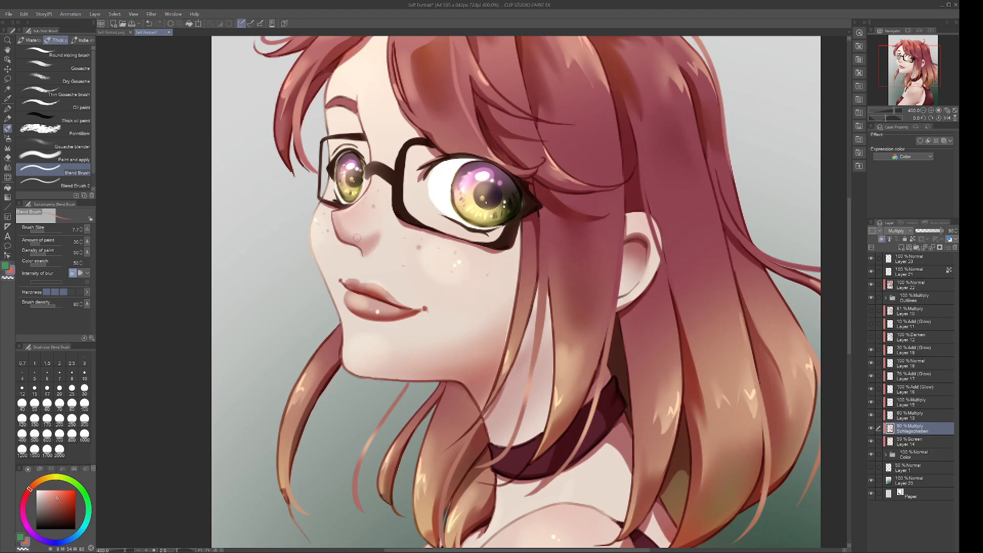
pyautogui.moveTo(367, 294)
pyautogui.mouseDown()
pyautogui.moveTo(397, 312)
pyautogui.moveTo(381, 307)
pyautogui.moveTo(417, 310)
pyautogui.mouseUp()
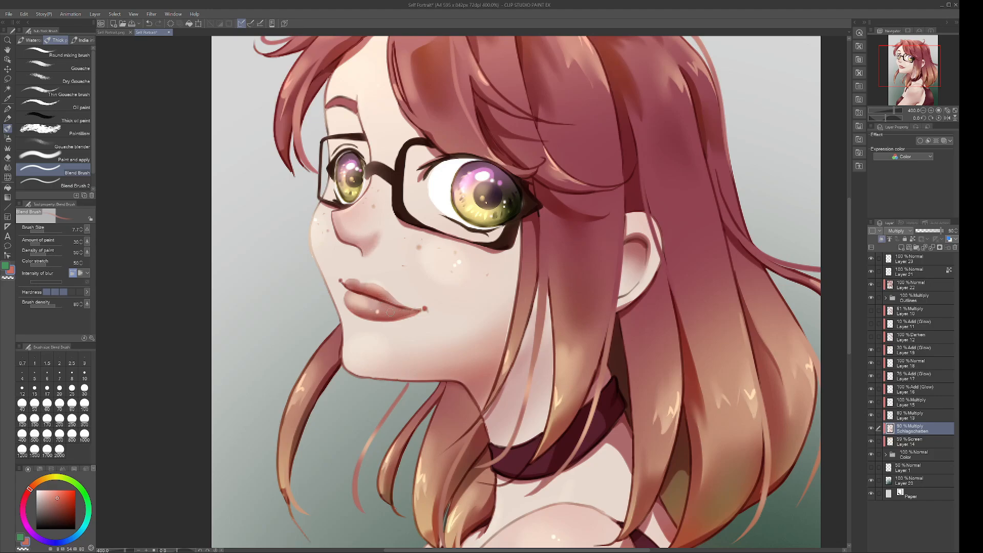
# Touch up the lip shadow with the G-pen and blend the shadow inside the ear.
pyautogui.click(8, 109)
pyautogui.moveTo(354, 292); pyautogui.dragTo(391, 305)
pyautogui.click(7, 128)
pyautogui.moveTo(642, 263)
pyautogui.mouseDown()
pyautogui.moveTo(620, 293)
pyautogui.moveTo(640, 256)
pyautogui.mouseUp()
pyautogui.click(923, 110)
pyautogui.click(911, 69)
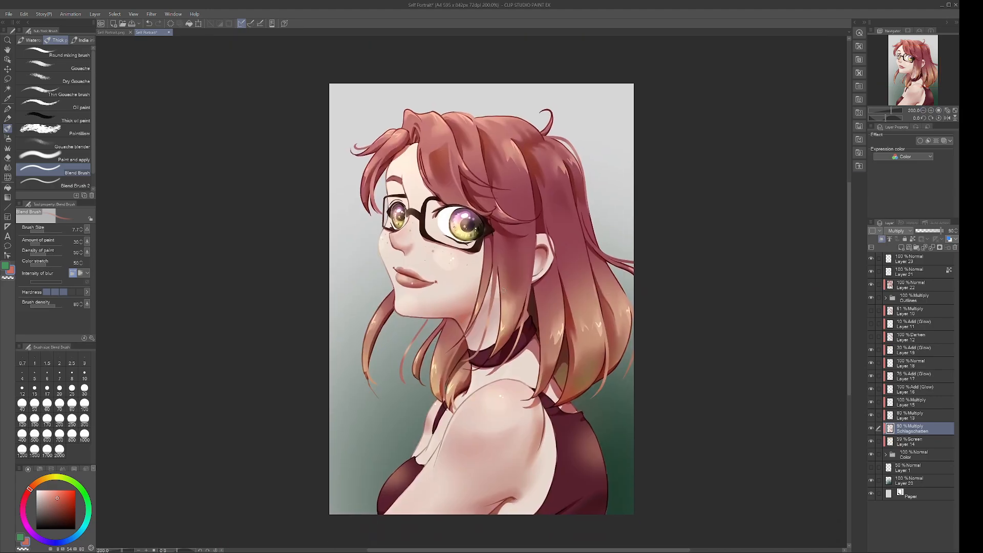
# Lasso the neck shadow behind the choker, airbrush red along its edge and deselect.
pyautogui.press('m')
pyautogui.moveTo(521, 304); pyautogui.dragTo(529, 379)
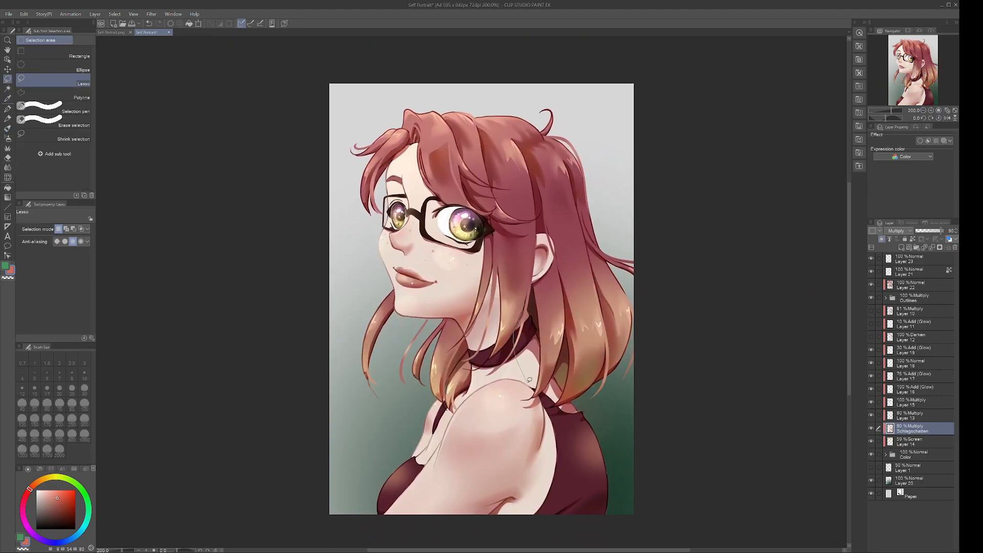
pyautogui.click(8, 138)
pyautogui.moveTo(539, 328)
pyautogui.mouseDown()
pyautogui.moveTo(528, 307)
pyautogui.moveTo(530, 366)
pyautogui.mouseUp()
pyautogui.click(8, 109)
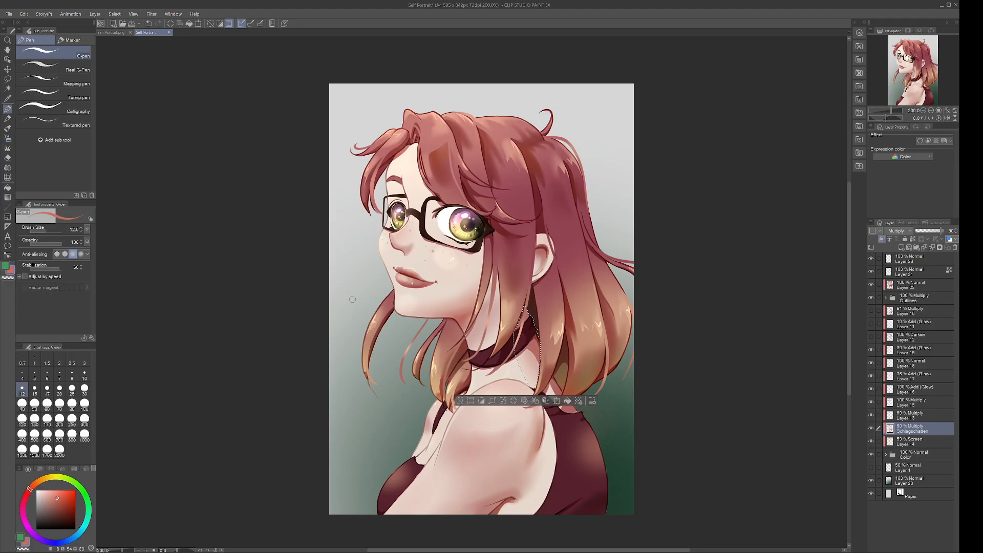
pyautogui.hotkey('ctrl', 'd')
# Airbrush red into the cast shadow under the hair at the back of the shoulder and clear the selection.
pyautogui.press('m')
pyautogui.click(8, 128)
pyautogui.press('m')
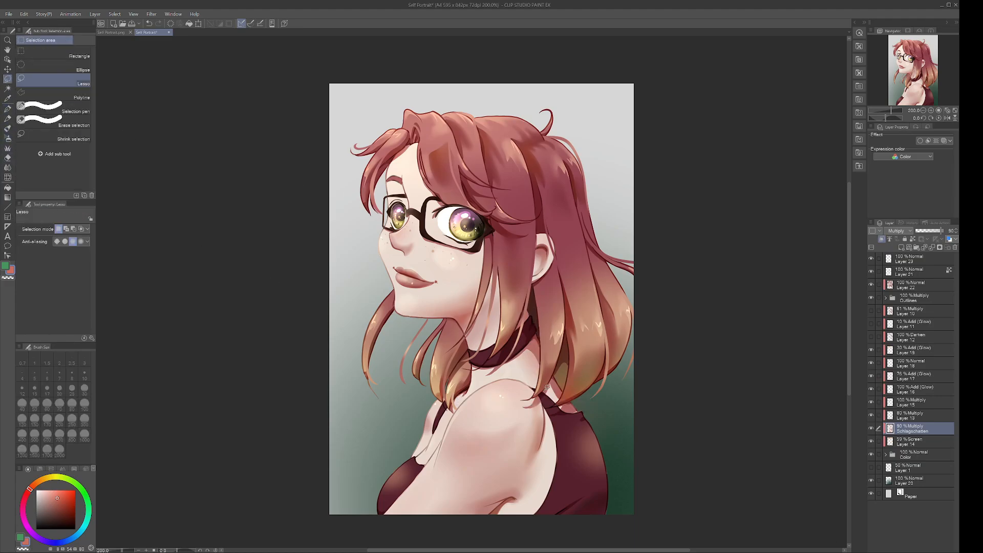
pyautogui.click(7, 138)
pyautogui.moveTo(555, 371); pyautogui.dragTo(555, 394)
pyautogui.click(7, 79)
pyautogui.click(485, 414)
pyautogui.click(916, 77)
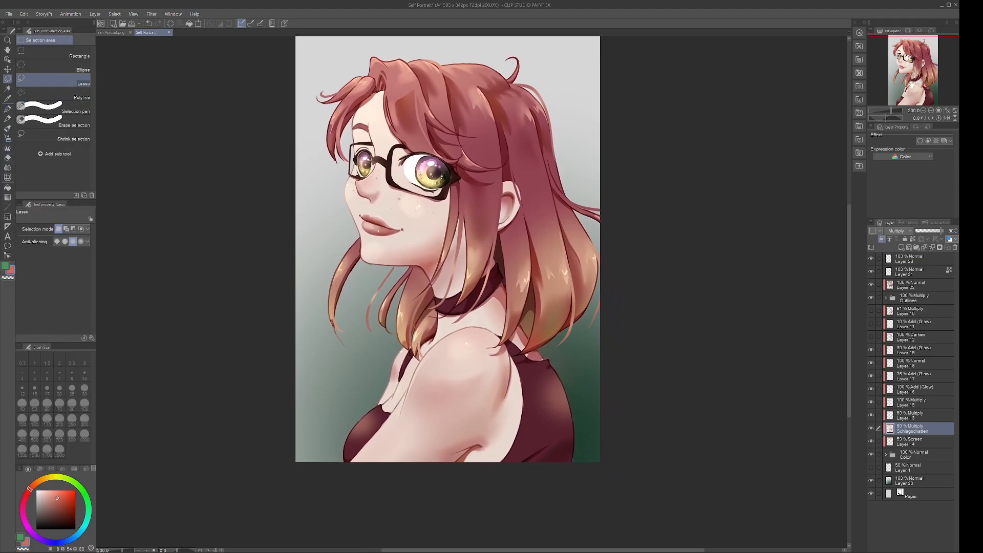
# Try a light skin-toned G-pen line of size 8 along the chin on Layer 23 and undo it.
pyautogui.press('b')
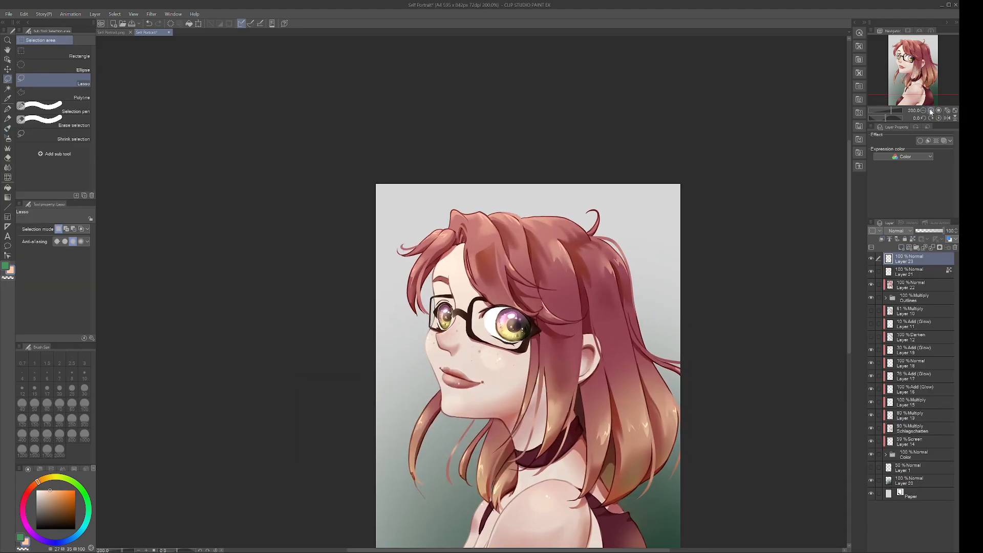
pyautogui.scroll(4, 404, 288)
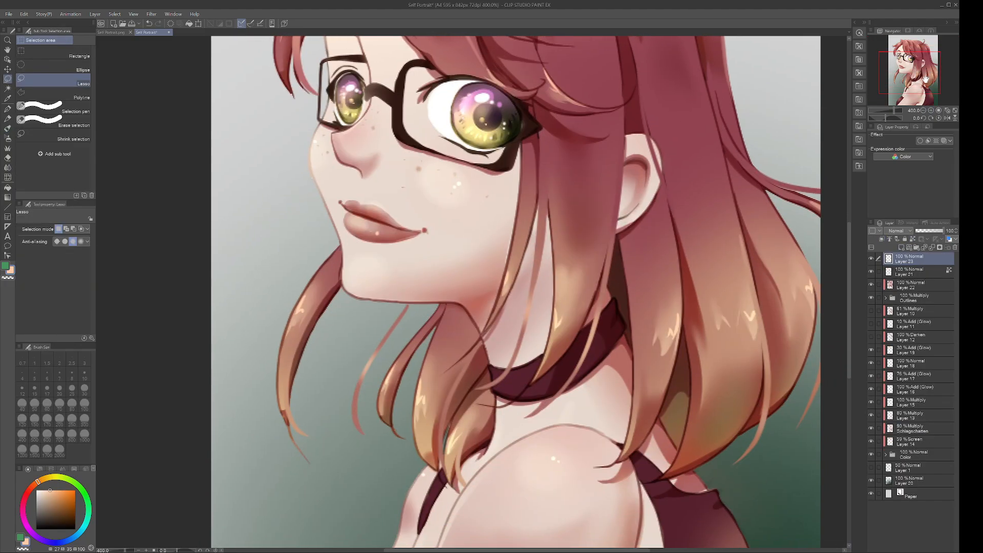
pyautogui.press('p')
pyautogui.keyDown('alt'); pyautogui.click(389, 294); pyautogui.keyUp('alt')
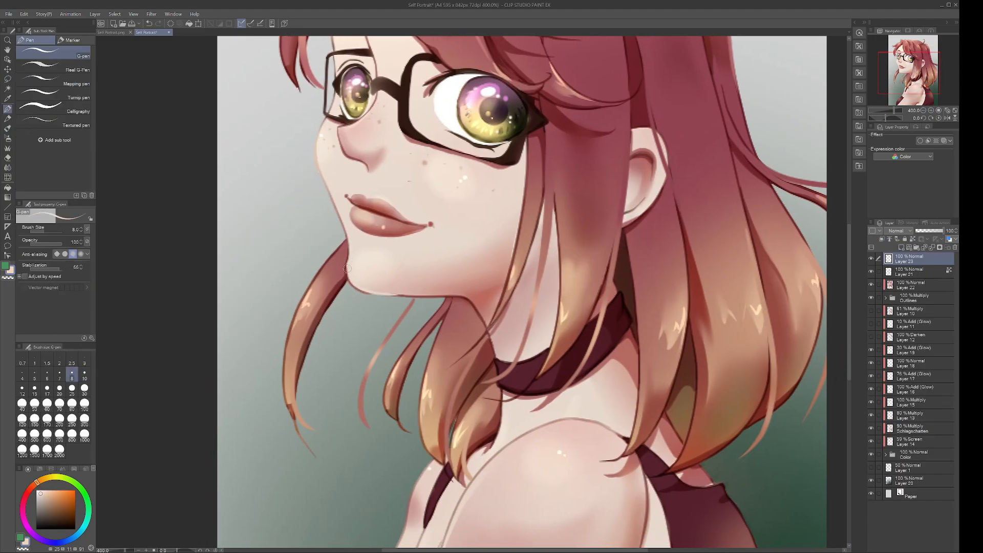
pyautogui.hotkey('ctrl', 'z')
# Erase the stray outline beside the chin on Layer 2 of the Outlines folder with the hard eraser.
pyautogui.click(871, 298)
pyautogui.click(871, 298)
pyautogui.click(886, 298)
pyautogui.click(914, 337)
pyautogui.press('e')
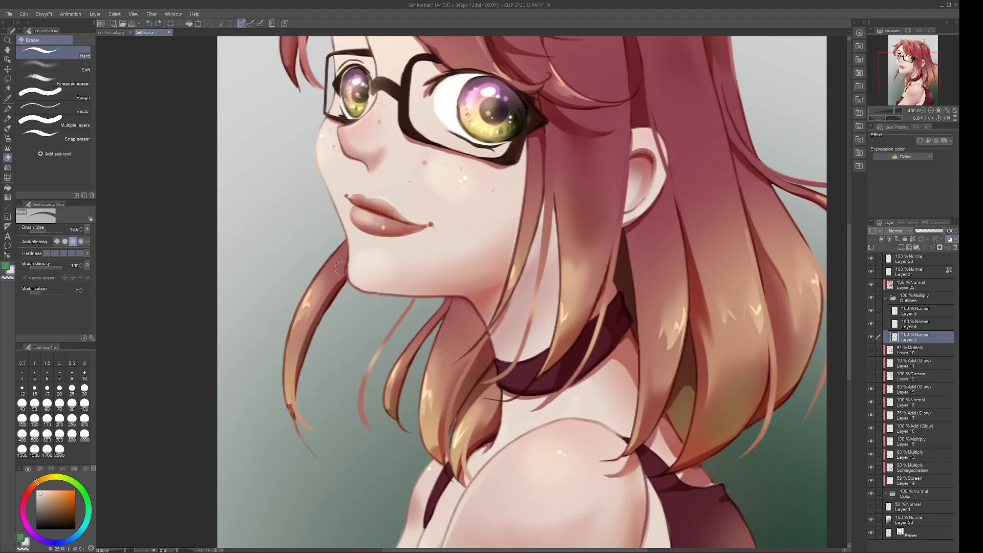
pyautogui.moveTo(346, 252); pyautogui.dragTo(347, 274)
# Move Layer 3 out of the Outlines folder to the top of the layer stack.
pyautogui.press('p')
pyautogui.click(915, 311)
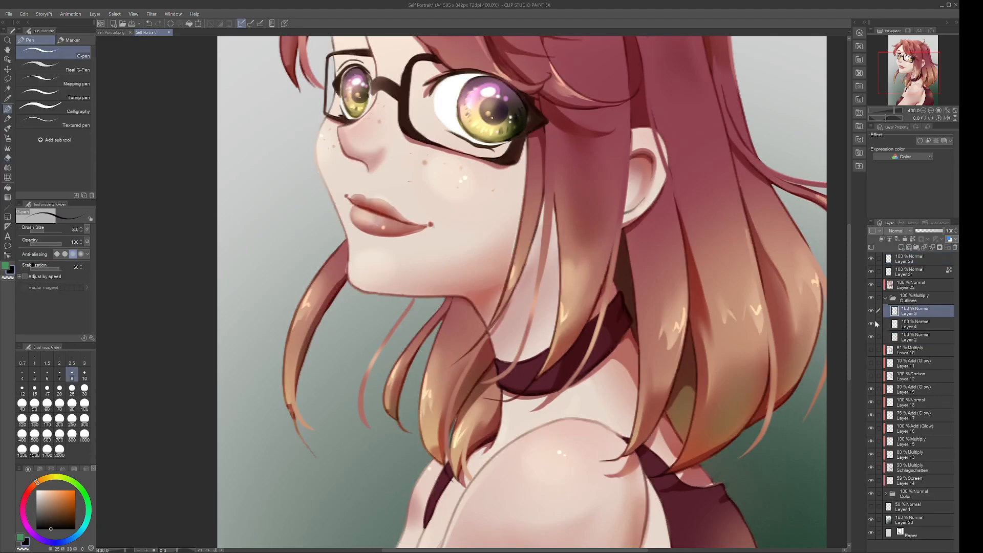
pyautogui.click(910, 61)
pyautogui.moveTo(915, 311); pyautogui.dragTo(915, 254)
# Set the G-pen size to 5 and strengthen the dark upper lash line around the near eye on Layer 3.
pyautogui.scroll(2, 379, 203)
pyautogui.click(81, 231)
pyautogui.click(81, 231)
pyautogui.click(81, 231)
pyautogui.moveTo(275, 244)
pyautogui.mouseDown()
pyautogui.moveTo(301, 220)
pyautogui.moveTo(342, 249)
pyautogui.mouseUp()
pyautogui.moveTo(482, 247); pyautogui.dragTo(459, 277)
pyautogui.moveTo(638, 272); pyautogui.dragTo(679, 325)
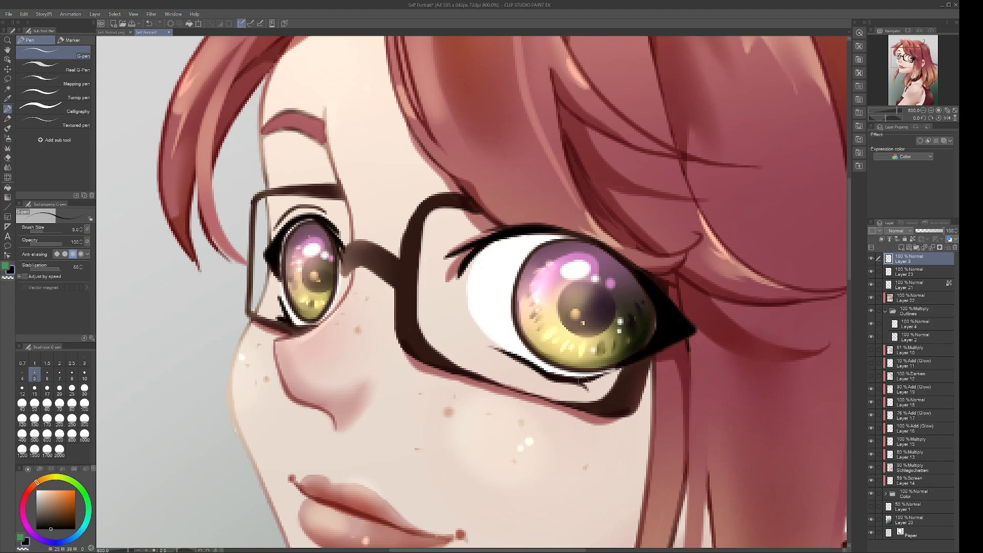
pyautogui.moveTo(523, 230); pyautogui.dragTo(628, 264)
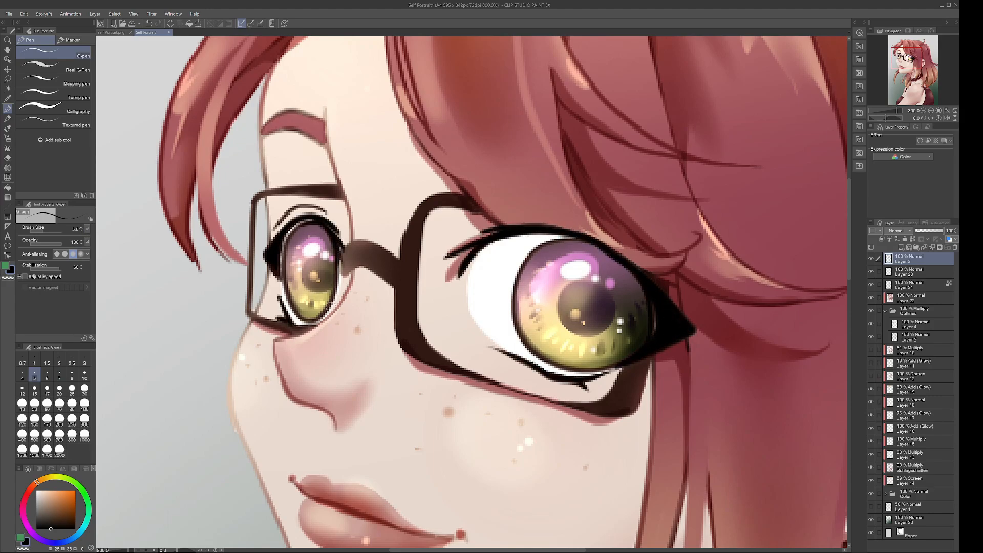
# Add a layer clipped to Layer 3 and airbrush a greenish tint sampled from the iris over the eye outlines.
pyautogui.click(923, 111)
pyautogui.click(923, 111)
pyautogui.click(923, 111)
pyautogui.click(7, 139)
pyautogui.click(901, 247)
pyautogui.click(881, 239)
pyautogui.keyDown('alt'); pyautogui.click(501, 306); pyautogui.keyUp('alt')
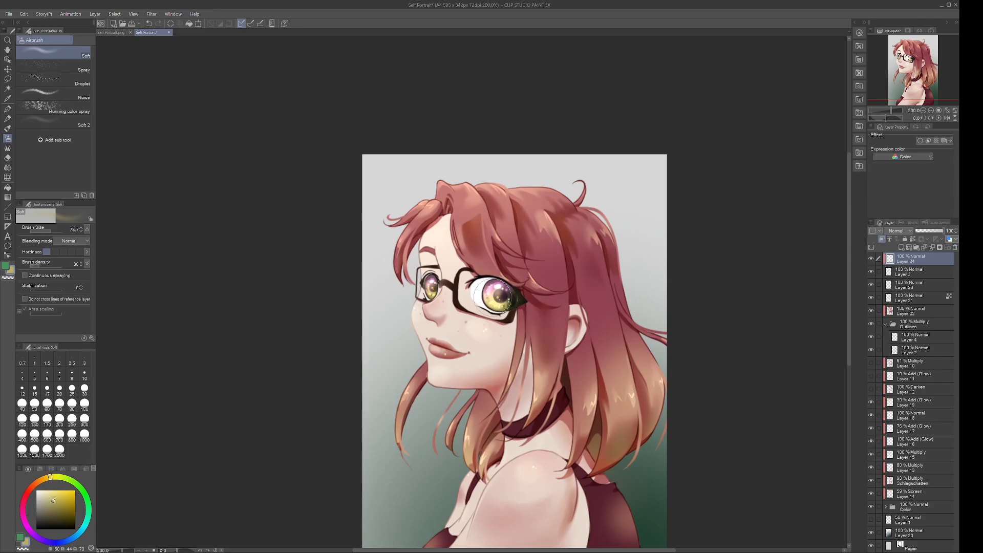
pyautogui.click(905, 71)
# On Layer 23, paint over the lines where the neck meets the hair with the G-pen in sampled colours.
pyautogui.click(914, 285)
pyautogui.click(930, 111)
pyautogui.moveTo(907, 67); pyautogui.dragTo(928, 76)
pyautogui.press('p')
pyautogui.keyDown('alt'); pyautogui.click(475, 230); pyautogui.keyUp('alt')
pyautogui.keyDown('alt'); pyautogui.click(475, 231); pyautogui.keyUp('alt')
pyautogui.keyDown('alt'); pyautogui.click(457, 361); pyautogui.keyUp('alt')
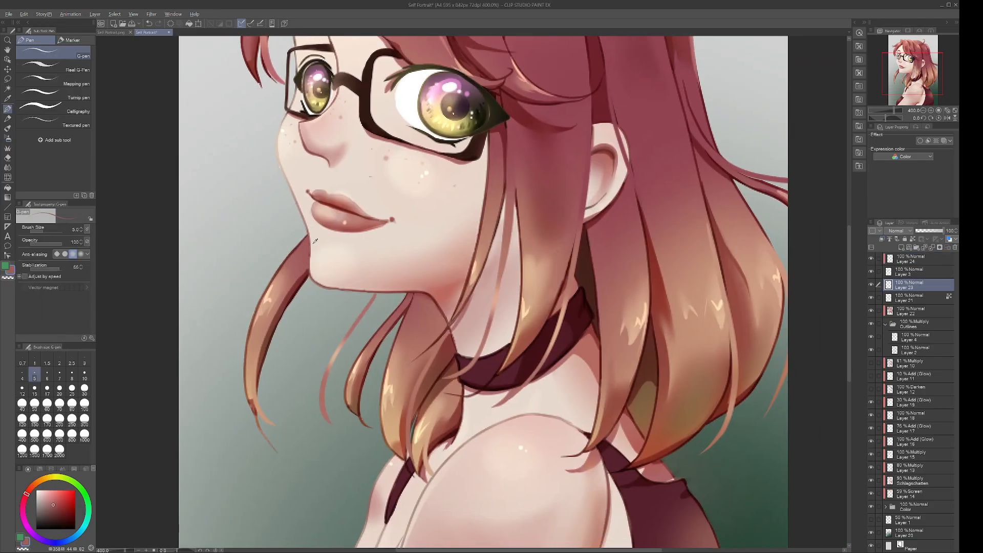
pyautogui.keyDown('alt'); pyautogui.click(443, 320); pyautogui.keyUp('alt')
pyautogui.keyDown('alt'); pyautogui.click(451, 330); pyautogui.keyUp('alt')
pyautogui.moveTo(439, 309); pyautogui.dragTo(453, 340)
pyautogui.moveTo(460, 366); pyautogui.dragTo(442, 291)
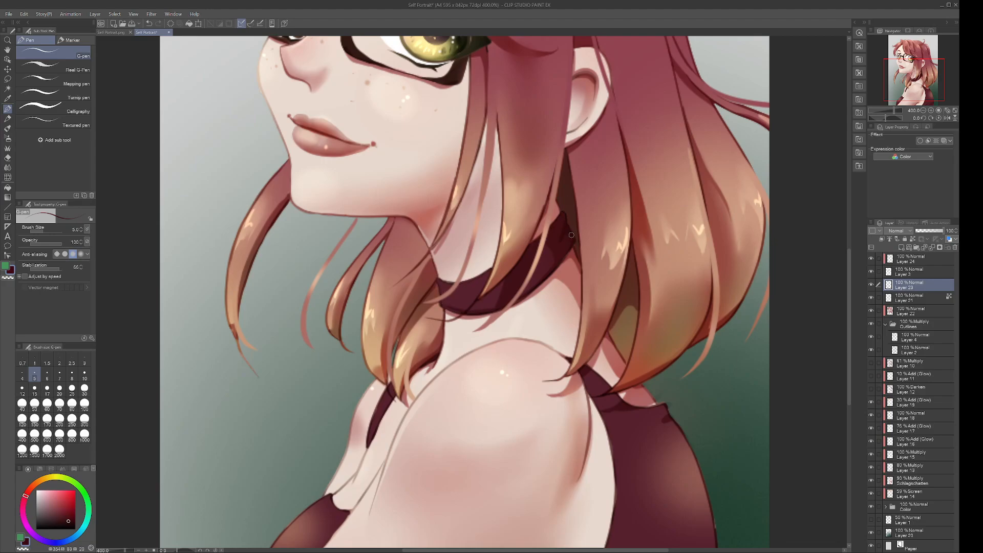
# Clean up the edges around the choker, upper arm and top with G-pen strokes in sampled colours.
pyautogui.moveTo(573, 250); pyautogui.dragTo(401, 131)
pyautogui.keyDown('alt'); pyautogui.click(435, 255); pyautogui.keyUp('alt')
pyautogui.moveTo(435, 255)
pyautogui.mouseDown()
pyautogui.moveTo(600, 198)
pyautogui.moveTo(590, 198)
pyautogui.mouseUp()
pyautogui.press('b')
pyautogui.press('p')
pyautogui.keyDown('alt'); pyautogui.click(366, 250); pyautogui.keyUp('alt')
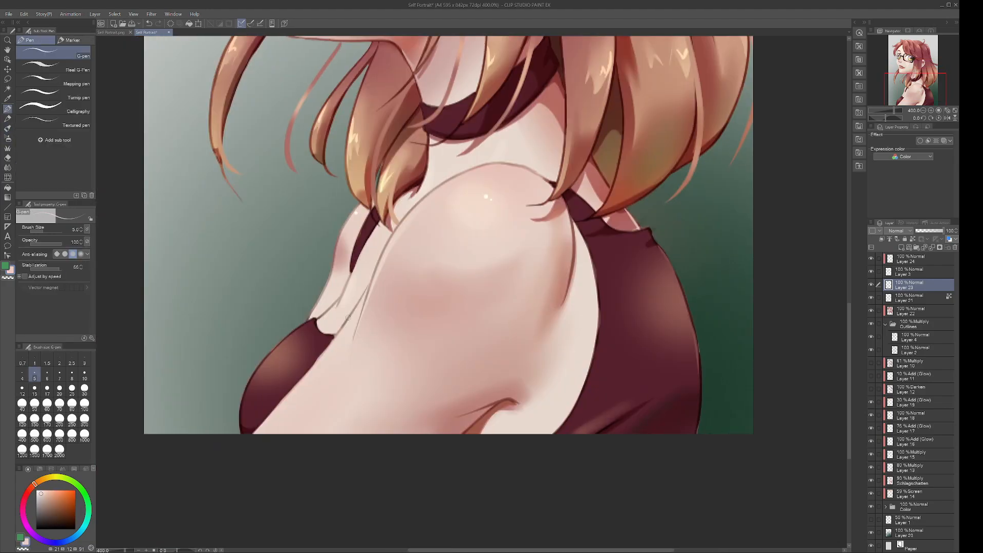
pyautogui.moveTo(347, 317); pyautogui.dragTo(256, 429)
pyautogui.keyDown('alt'); pyautogui.click(266, 414); pyautogui.keyUp('alt')
pyautogui.moveTo(660, 245)
pyautogui.mouseDown()
pyautogui.moveTo(569, 194)
pyautogui.moveTo(571, 278)
pyautogui.mouseUp()
pyautogui.keyDown('alt'); pyautogui.click(572, 279); pyautogui.keyUp('alt')
pyautogui.moveTo(501, 84); pyautogui.dragTo(501, 213)
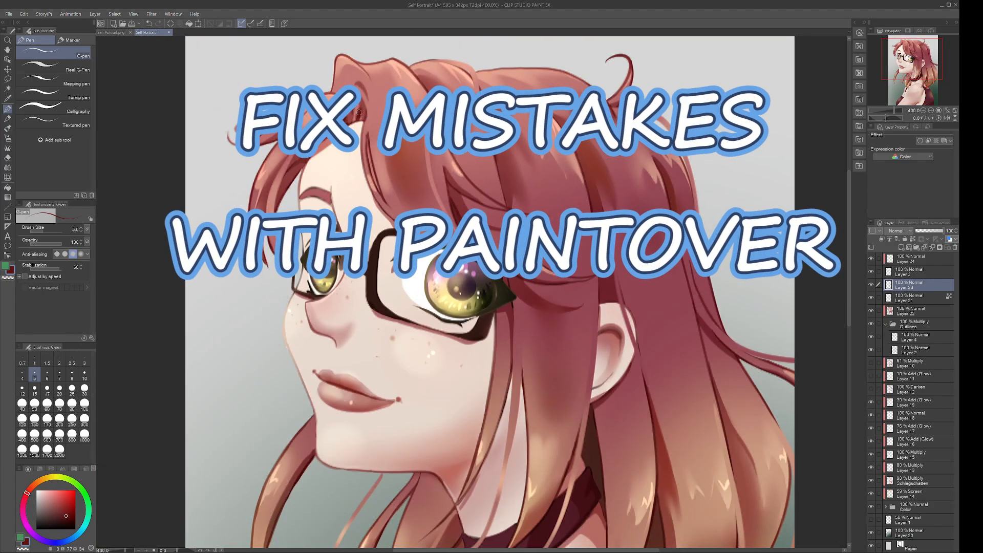
# Paint over rough spots in the hair and the strands beside the neck with sampled hair colours.
pyautogui.keyDown('alt'); pyautogui.click(461, 187); pyautogui.keyUp('alt')
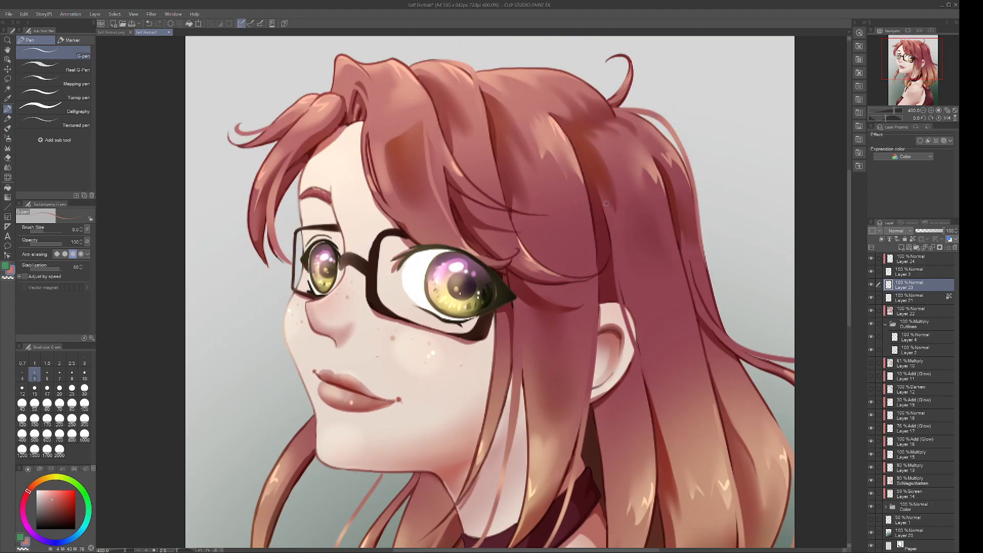
pyautogui.moveTo(682, 252); pyautogui.dragTo(557, 202)
pyautogui.moveTo(551, 409); pyautogui.dragTo(561, 254)
pyautogui.keyDown('alt'); pyautogui.click(510, 391); pyautogui.keyUp('alt')
pyautogui.keyDown('alt'); pyautogui.click(500, 358); pyautogui.keyUp('alt')
pyautogui.moveTo(492, 314); pyautogui.dragTo(490, 370)
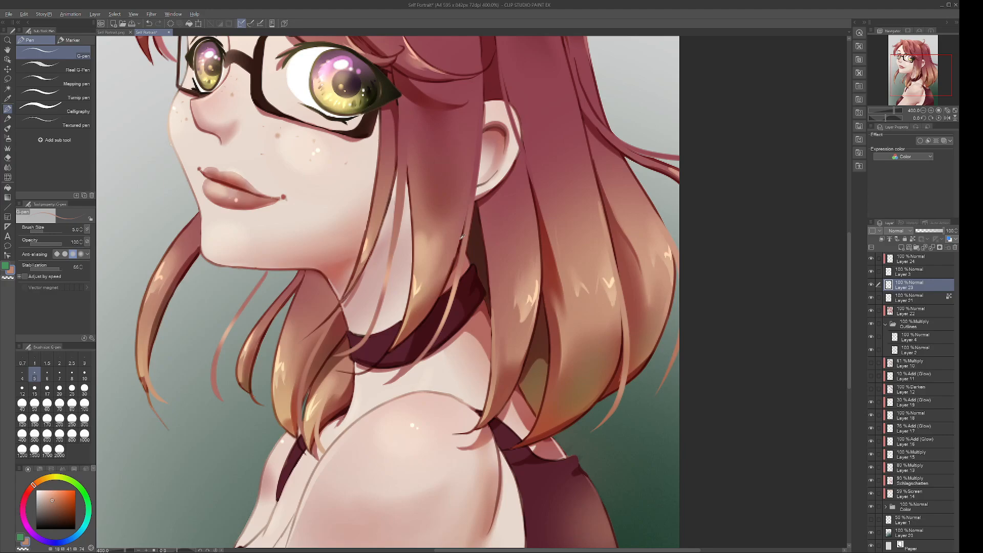
pyautogui.moveTo(457, 248); pyautogui.dragTo(414, 329)
# Touch up the edge of the thin hair strand beside the jaw with a sampled colour.
pyautogui.keyDown('alt'); pyautogui.click(367, 246); pyautogui.keyUp('alt')
pyautogui.moveTo(371, 215); pyautogui.dragTo(353, 275)
pyautogui.press('b')
pyautogui.keyDown('alt'); pyautogui.click(367, 249); pyautogui.keyUp('alt')
pyautogui.press('e')
pyautogui.press('p')
# Trace reddish G-pen strokes along the outer edges of the back hair and the tips of the front locks.
pyautogui.keyDown('alt'); pyautogui.click(393, 438); pyautogui.keyUp('alt')
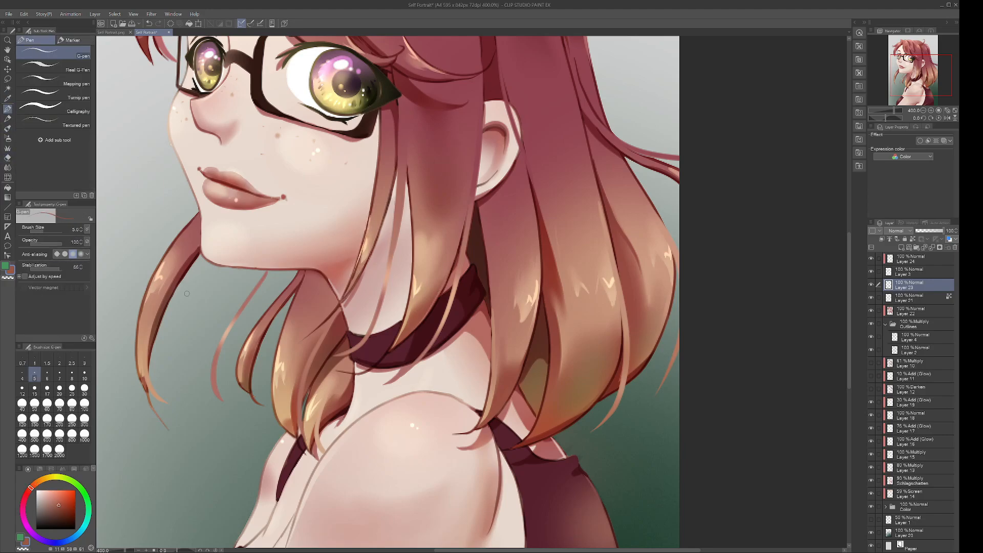
pyautogui.moveTo(648, 201); pyautogui.dragTo(660, 219)
pyautogui.moveTo(657, 343); pyautogui.dragTo(628, 383)
pyautogui.moveTo(580, 413); pyautogui.dragTo(558, 430)
pyautogui.moveTo(528, 347); pyautogui.dragTo(509, 397)
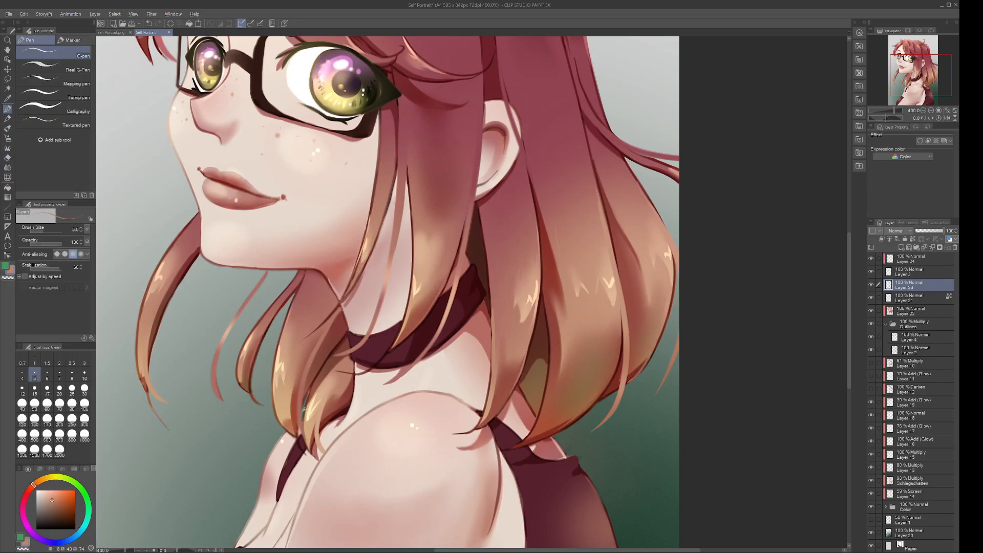
pyautogui.moveTo(274, 403); pyautogui.dragTo(295, 437)
# Stroke a sampled dark red along the front edge of the top and undo the last stroke.
pyautogui.moveTo(927, 72); pyautogui.dragTo(917, 81)
pyautogui.moveTo(394, 324); pyautogui.dragTo(372, 367)
pyautogui.moveTo(923, 81); pyautogui.dragTo(916, 93)
pyautogui.keyDown('alt'); pyautogui.click(364, 362); pyautogui.keyUp('alt')
pyautogui.moveTo(359, 361); pyautogui.dragTo(341, 422)
pyautogui.press('b')
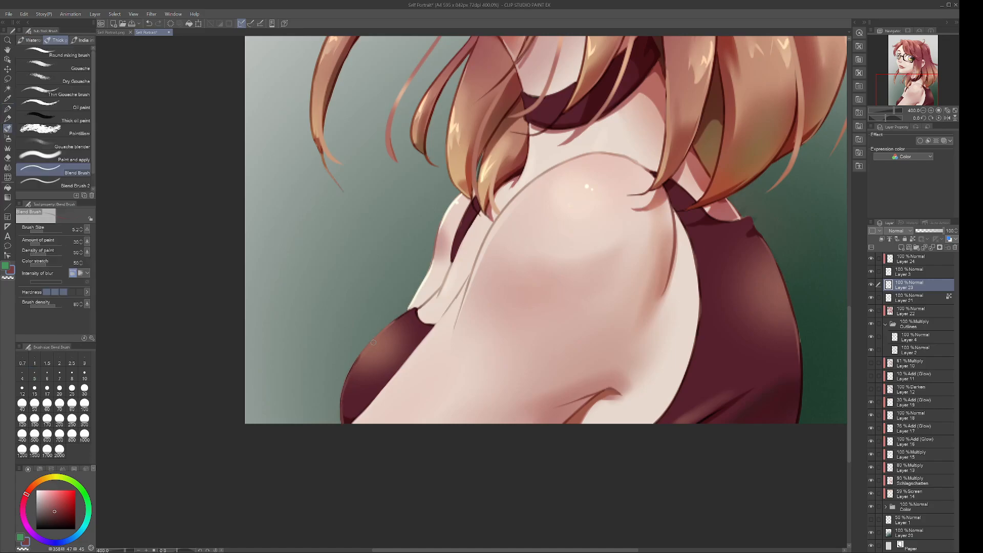
pyautogui.hotkey('ctrl', 'z')
# Draw a light skin-toned G-pen line along the chest edge above the top.
pyautogui.press('p')
pyautogui.keyDown('alt'); pyautogui.click(428, 277); pyautogui.keyUp('alt')
pyautogui.moveTo(435, 297); pyautogui.dragTo(418, 310)
pyautogui.moveTo(911, 90); pyautogui.dragTo(920, 86)
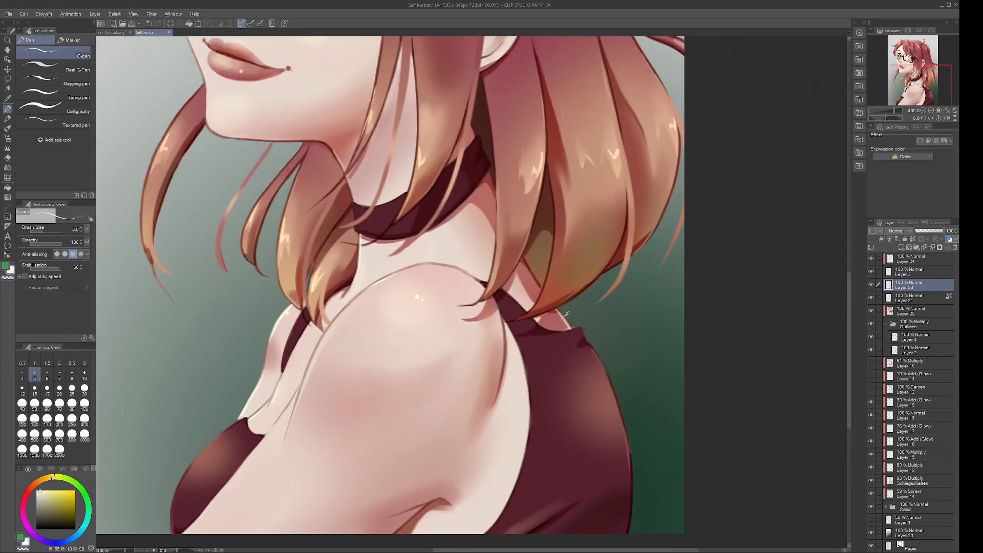
# Redraw the edges of the back of the shoulder and neck under the hair with sampled colours.
pyautogui.keyDown('alt'); pyautogui.click(529, 279); pyautogui.keyUp('alt')
pyautogui.moveTo(523, 258); pyautogui.dragTo(541, 290)
pyautogui.moveTo(920, 86); pyautogui.dragTo(920, 79)
pyautogui.keyDown('alt'); pyautogui.click(478, 241); pyautogui.keyUp('alt')
pyautogui.moveTo(483, 219); pyautogui.dragTo(492, 251)
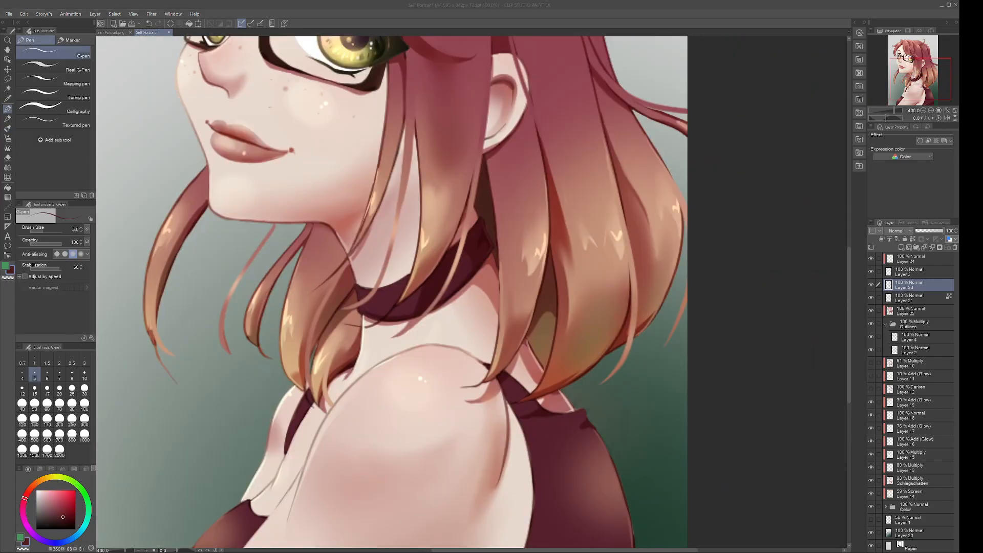
# Refine the lips by blending them and touching up the upper lip's far edge with the G-pen.
pyautogui.scroll(-2, 550, 391)
pyautogui.scroll(4, 391, 264)
pyautogui.press('b')
pyautogui.moveTo(358, 256); pyautogui.dragTo(455, 293)
pyautogui.keyDown('alt'); pyautogui.click(445, 302); pyautogui.keyUp('alt')
pyautogui.press('p')
pyautogui.click(41, 480)
pyautogui.click(43, 492)
pyautogui.moveTo(351, 238); pyautogui.dragTo(366, 237)
pyautogui.press('b')
pyautogui.press('p')
# Lasso the inside of the far glasses lens, following the frame.
pyautogui.keyDown('alt'); pyautogui.click(469, 219); pyautogui.keyUp('alt')
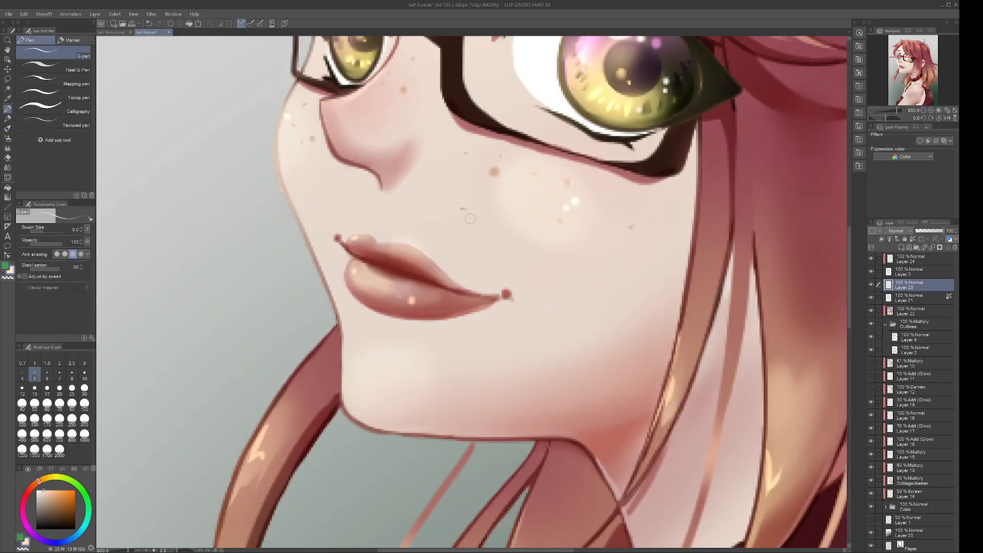
pyautogui.moveTo(916, 64); pyautogui.dragTo(914, 54)
pyautogui.keyDown('alt'); pyautogui.click(444, 248); pyautogui.keyUp('alt')
pyautogui.keyDown('alt'); pyautogui.click(711, 378); pyautogui.keyUp('alt')
pyautogui.press('m')
pyautogui.moveTo(353, 191)
pyautogui.mouseDown()
pyautogui.moveTo(363, 186)
pyautogui.moveTo(369, 220)
pyautogui.mouseUp()
pyautogui.keyDown('shift'); pyautogui.moveTo(362, 184); pyautogui.dragTo(371, 218); pyautogui.keyUp('shift')
pyautogui.moveTo(439, 189)
pyautogui.keyDown('shift'); pyautogui.mouseDown()
pyautogui.moveTo(404, 290)
pyautogui.moveTo(358, 302)
pyautogui.mouseUp(); pyautogui.keyUp('shift')
# Airbrush a pale haze over the selected lens on a new layer above Layer 24 and deselect.
pyautogui.press('b')
pyautogui.click(909, 259)
pyautogui.click(901, 247)
pyautogui.moveTo(366, 205); pyautogui.dragTo(428, 279)
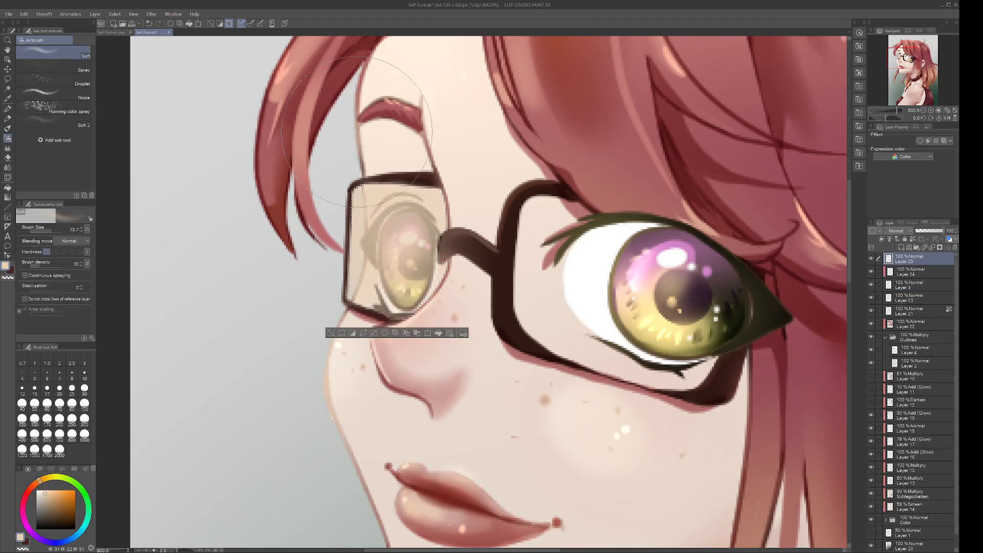
pyautogui.hotkey('ctrl', 'd')
# Draw a white G-pen glare line along the lower inside edge of the far lens.
pyautogui.scroll(-4, 906, 95)
pyautogui.press('m')
pyautogui.press('p')
pyautogui.scroll(5, 473, 265)
pyautogui.moveTo(365, 285); pyautogui.dragTo(433, 282)
pyautogui.scroll(-5, 449, 254)
pyautogui.moveTo(929, 67); pyautogui.dragTo(933, 76)
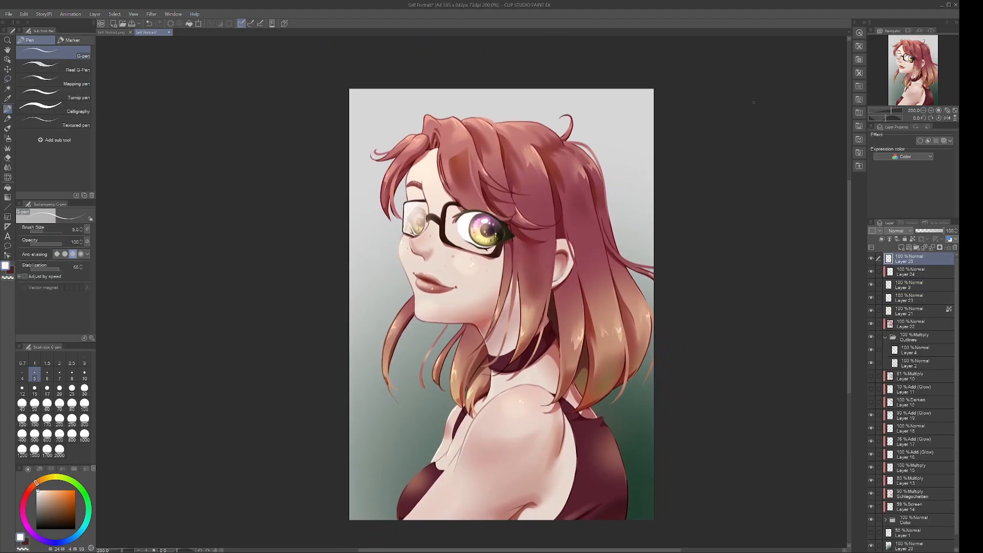
# On Layer 3, refine the face contour along the cheek and chin with G-pen strokes in sampled skin tones.
pyautogui.click(910, 285)
pyautogui.scroll(5, 465, 221)
pyautogui.moveTo(303, 129)
pyautogui.mouseDown()
pyautogui.moveTo(316, 223)
pyautogui.moveTo(271, 279)
pyautogui.moveTo(235, 288)
pyautogui.mouseUp()
pyautogui.keyDown('alt'); pyautogui.click(302, 266); pyautogui.keyUp('alt')
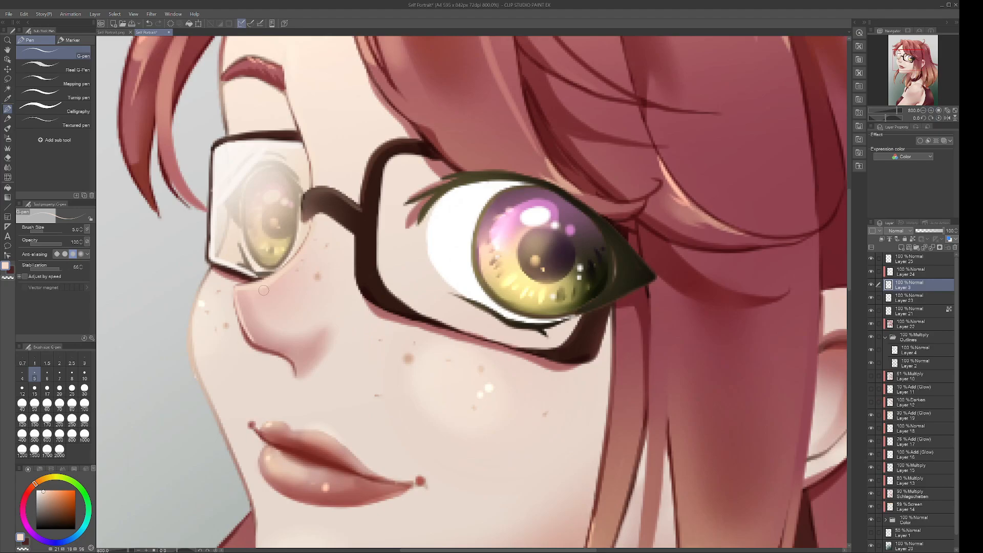
pyautogui.moveTo(192, 327); pyautogui.dragTo(222, 423)
pyautogui.moveTo(264, 449); pyautogui.dragTo(366, 303)
pyautogui.keyDown('alt'); pyautogui.click(591, 242); pyautogui.keyUp('alt')
pyautogui.moveTo(591, 242)
pyautogui.mouseDown()
pyautogui.moveTo(605, 194)
pyautogui.moveTo(501, 117)
pyautogui.mouseUp()
pyautogui.keyDown('alt'); pyautogui.click(529, 372); pyautogui.keyUp('alt')
pyautogui.press('b')
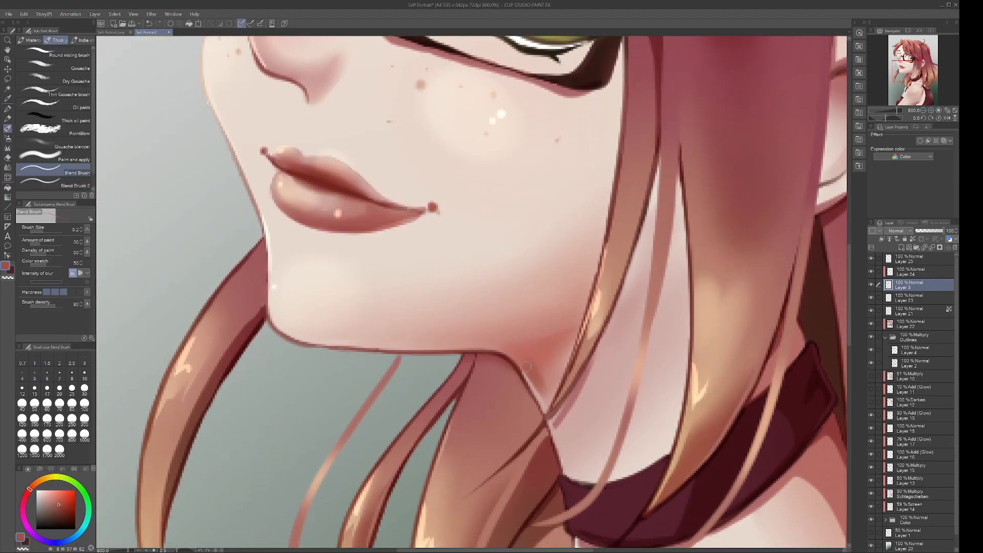
# Touch up the skin tones around the glasses with the airbrush and the blend brush at size 6.
pyautogui.hotkey('ctrl', '-')
pyautogui.hotkey('ctrl', '-')
pyautogui.hotkey('ctrl', '-')
pyautogui.hotkey('ctrl', '-')
pyautogui.press('b')
pyautogui.hotkey('ctrl', '+')
pyautogui.hotkey('ctrl', '+')
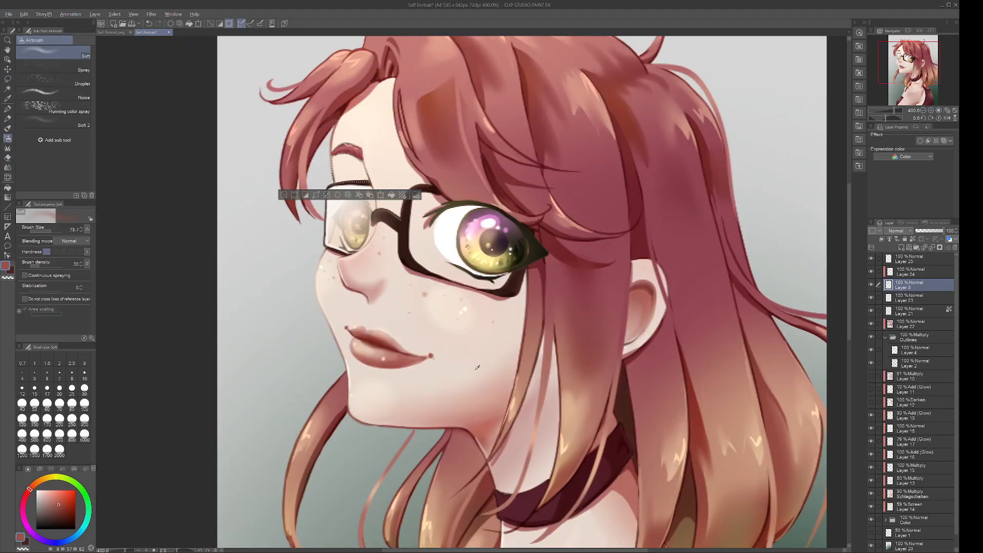
pyautogui.press('b')
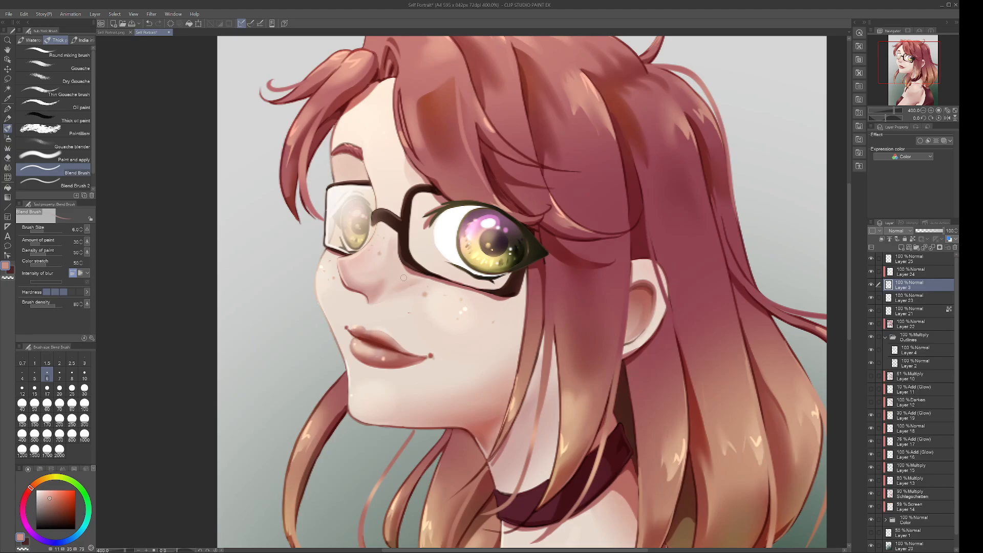
# Check the whole portrait at different magnifications.
pyautogui.click(923, 111)
pyautogui.click(923, 111)
pyautogui.click(923, 110)
pyautogui.click(931, 110)
pyautogui.click(930, 110)
pyautogui.click(931, 110)
pyautogui.click(923, 111)
pyautogui.click(923, 111)
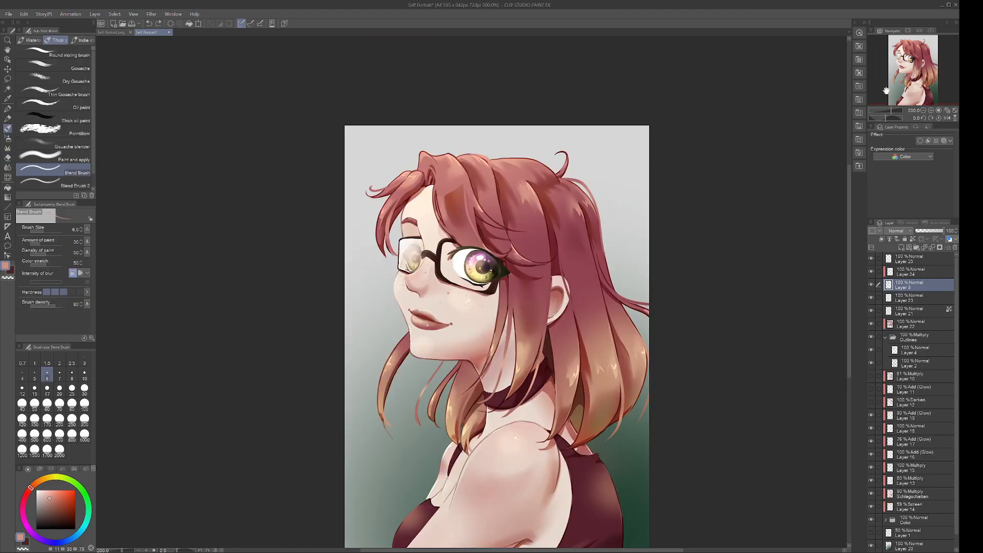
# Paint along the edges of the front hair lock beside the chin with the G-pen in sampled hair colours.
pyautogui.click(930, 111)
pyautogui.click(931, 110)
pyautogui.press('m')
pyautogui.hotkey('ctrl', 'd')
pyautogui.moveTo(441, 410); pyautogui.dragTo(394, 184)
pyautogui.press('p')
pyautogui.keyDown('alt'); pyautogui.click(247, 277); pyautogui.keyUp('alt')
pyautogui.moveTo(252, 236); pyautogui.dragTo(238, 291)
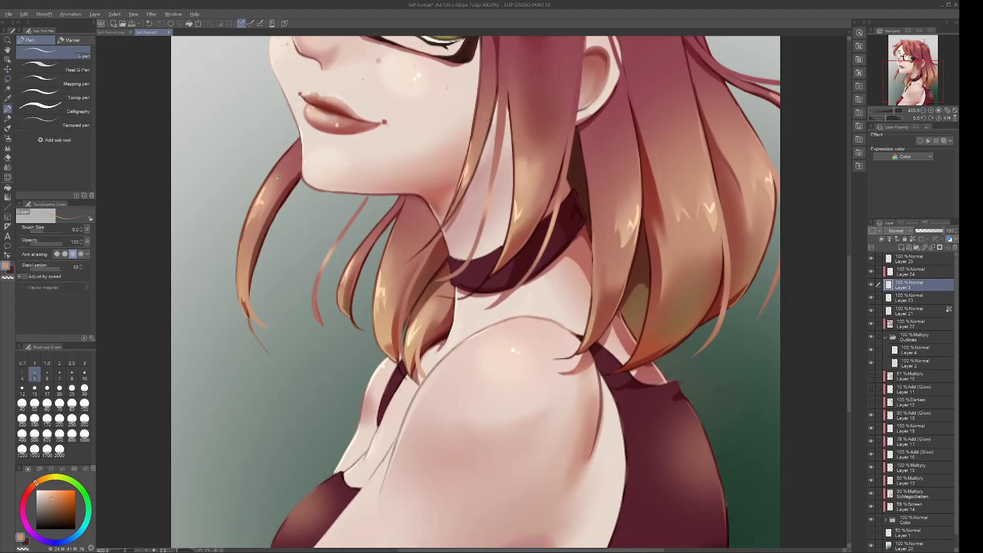
pyautogui.keyDown('alt'); pyautogui.click(277, 178); pyautogui.keyUp('alt')
pyautogui.moveTo(298, 179); pyautogui.dragTo(278, 212)
# Add G-pen strokes in sampled hair colours to the strands beneath the chin and the back hair.
pyautogui.moveTo(399, 208); pyautogui.dragTo(385, 228)
pyautogui.keyDown('alt'); pyautogui.click(393, 307); pyautogui.keyUp('alt')
pyautogui.moveTo(396, 305); pyautogui.dragTo(392, 322)
pyautogui.moveTo(614, 204); pyautogui.dragTo(416, 314)
pyautogui.moveTo(513, 239); pyautogui.dragTo(529, 269)
pyautogui.moveTo(522, 275); pyautogui.dragTo(532, 303)
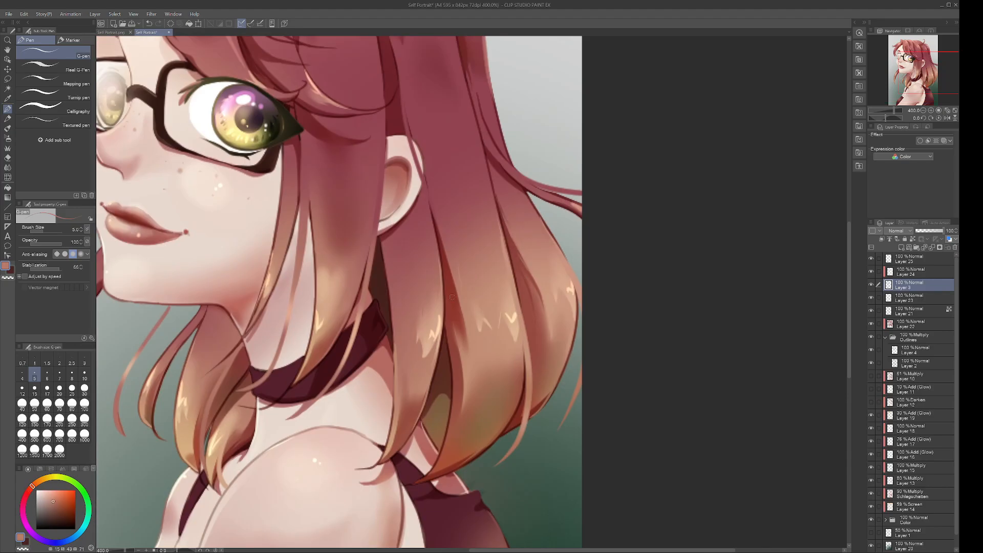
# Paint along the hair strands beside the ear and inside the ear with the G-pen in sampled colours.
pyautogui.keyDown('alt'); pyautogui.click(447, 286); pyautogui.keyUp('alt')
pyautogui.moveTo(442, 239); pyautogui.dragTo(449, 274)
pyautogui.moveTo(435, 138); pyautogui.dragTo(453, 326)
pyautogui.keyDown('alt'); pyautogui.click(402, 171); pyautogui.keyUp('alt')
pyautogui.moveTo(397, 162); pyautogui.dragTo(417, 205)
# Go over the stray curl on the crown and the upper fringe strands with the G-pen in sampled hair colours.
pyautogui.keyDown('alt'); pyautogui.click(367, 89); pyautogui.keyUp('alt')
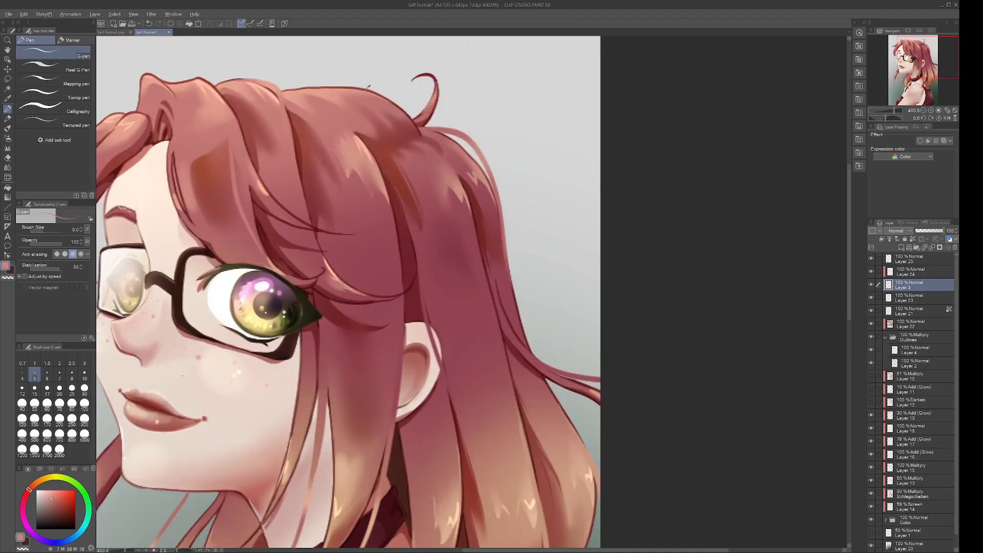
pyautogui.keyDown('alt'); pyautogui.click(437, 91); pyautogui.keyUp('alt')
pyautogui.moveTo(437, 81); pyautogui.dragTo(417, 71)
pyautogui.keyDown('alt'); pyautogui.click(266, 169); pyautogui.keyUp('alt')
pyautogui.moveTo(153, 133)
pyautogui.mouseDown()
pyautogui.moveTo(301, 180)
pyautogui.moveTo(230, 185)
pyautogui.moveTo(206, 198)
pyautogui.mouseUp()
pyautogui.keyDown('alt'); pyautogui.click(226, 197); pyautogui.keyUp('alt')
pyautogui.moveTo(219, 198); pyautogui.dragTo(183, 205)
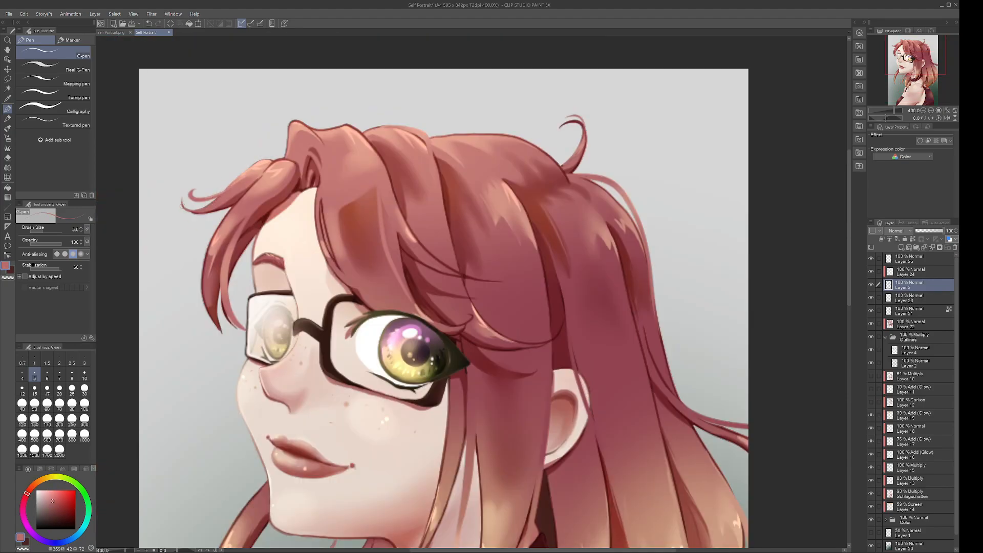
# Tint the edges of the front lock beside the forehead and the fringe strands above the glasses with sampled hair colours.
pyautogui.keyDown('alt'); pyautogui.click(209, 266); pyautogui.keyUp('alt')
pyautogui.moveTo(209, 254); pyautogui.dragTo(203, 280)
pyautogui.keyDown('alt'); pyautogui.click(321, 225); pyautogui.keyUp('alt')
pyautogui.moveTo(315, 206); pyautogui.dragTo(334, 274)
pyautogui.keyDown('alt'); pyautogui.click(402, 245); pyautogui.keyUp('alt')
pyautogui.moveTo(398, 234); pyautogui.dragTo(425, 315)
pyautogui.moveTo(451, 307); pyautogui.dragTo(396, 274)
pyautogui.moveTo(382, 461); pyautogui.dragTo(400, 291)
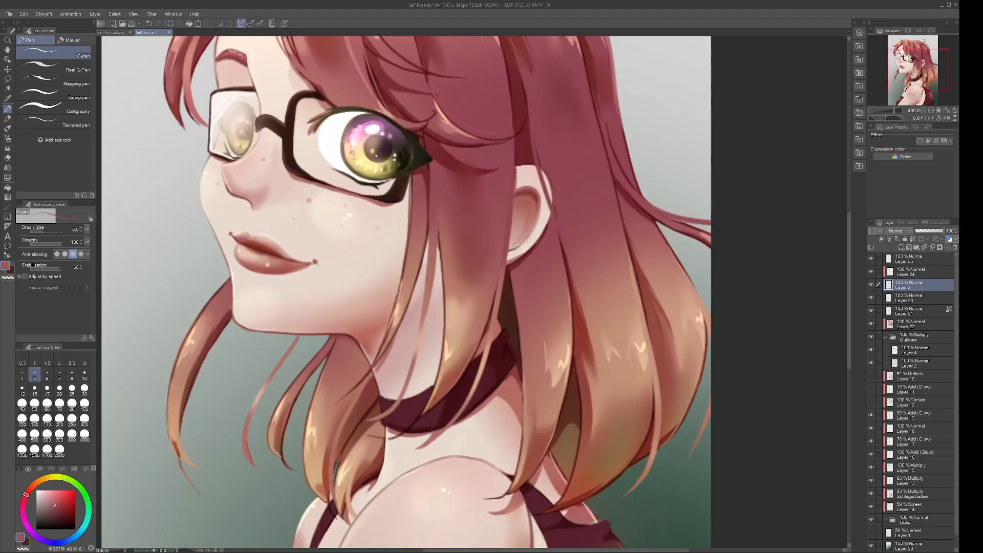
# Paint over the edges of the hair locks framing the face in sampled colours and lock the layer's transparent pixels.
pyautogui.moveTo(450, 353); pyautogui.dragTo(347, 269)
pyautogui.moveTo(450, 318); pyautogui.dragTo(450, 266)
pyautogui.keyDown('alt'); pyautogui.click(460, 225); pyautogui.keyUp('alt')
pyautogui.moveTo(468, 200); pyautogui.dragTo(444, 330)
pyautogui.moveTo(246, 266); pyautogui.dragTo(358, 277)
pyautogui.moveTo(203, 257); pyautogui.dragTo(227, 338)
pyautogui.click(912, 239)
pyautogui.moveTo(317, 236); pyautogui.dragTo(439, 405)
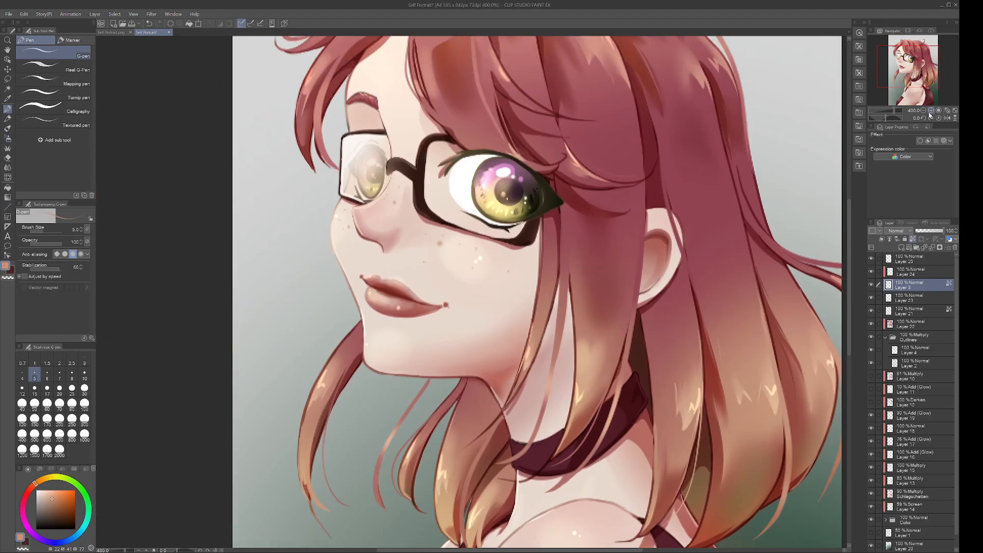
# Unlock the layer's transparent pixels, then erase and repaint the edge of the front fringe lock in a sampled hair colour.
pyautogui.moveTo(461, 204); pyautogui.dragTo(317, 276)
pyautogui.keyDown('alt'); pyautogui.click(317, 128); pyautogui.keyUp('alt')
pyautogui.click(7, 158)
pyautogui.click(912, 239)
pyautogui.moveTo(323, 105); pyautogui.dragTo(335, 174)
pyautogui.click(7, 109)
pyautogui.keyDown('alt'); pyautogui.click(308, 120); pyautogui.keyUp('alt')
pyautogui.moveTo(299, 123); pyautogui.dragTo(293, 175)
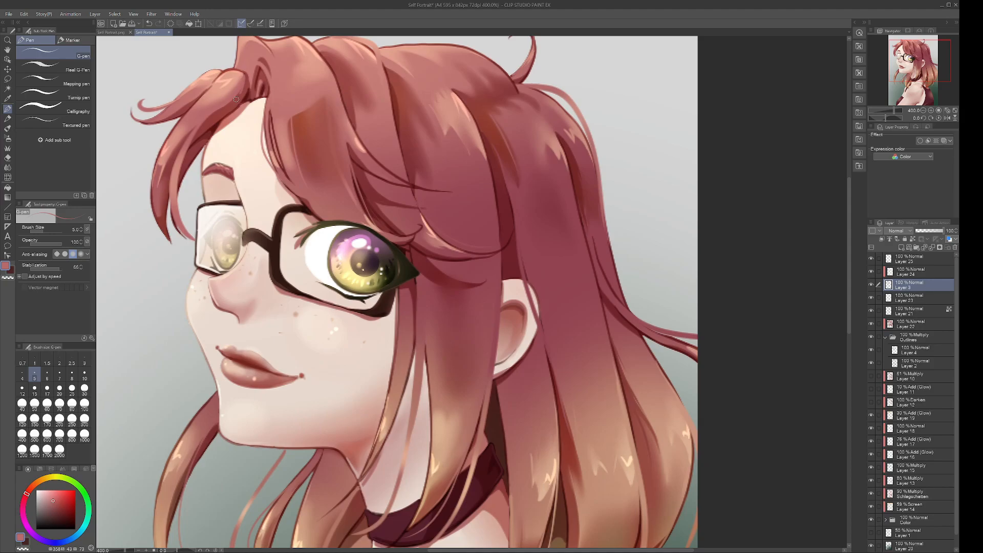
# Add final G-pen strokes to the fringe near the hairline and the hair strands beside the eye.
pyautogui.moveTo(238, 96); pyautogui.dragTo(218, 110)
pyautogui.moveTo(389, 204); pyautogui.dragTo(329, 283)
pyautogui.moveTo(486, 389); pyautogui.dragTo(351, 192)
pyautogui.keyDown('alt'); pyautogui.click(435, 287); pyautogui.keyUp('alt')
pyautogui.scroll(-3, 461, 256)
pyautogui.moveTo(399, 230); pyautogui.dragTo(433, 273)
# Bring up the flattened image Self Portrait new.png and apply a tonal correction that strengthens its contrast.
pyautogui.click(9, 14)
pyautogui.click(25, 78)
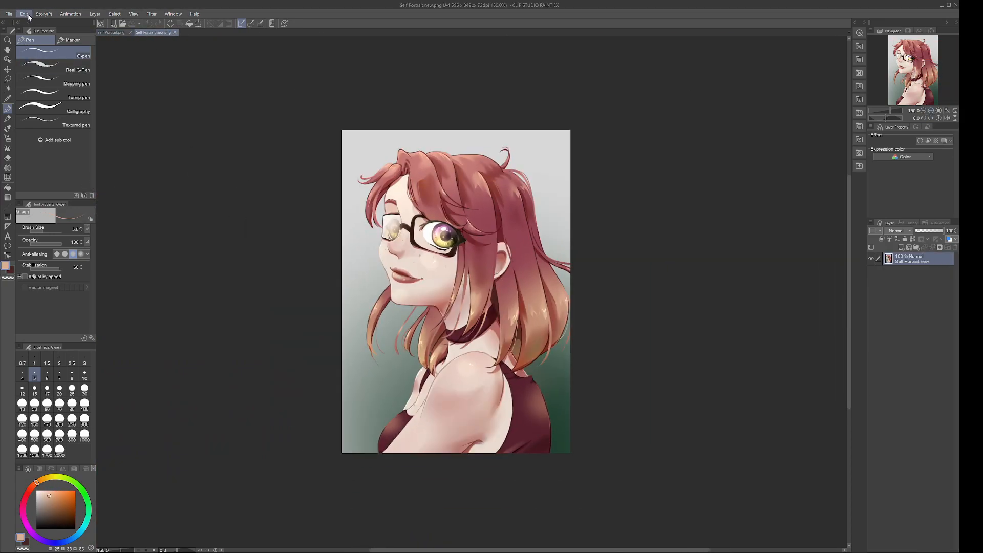
pyautogui.click(169, 214)
pyautogui.click(187, 186)
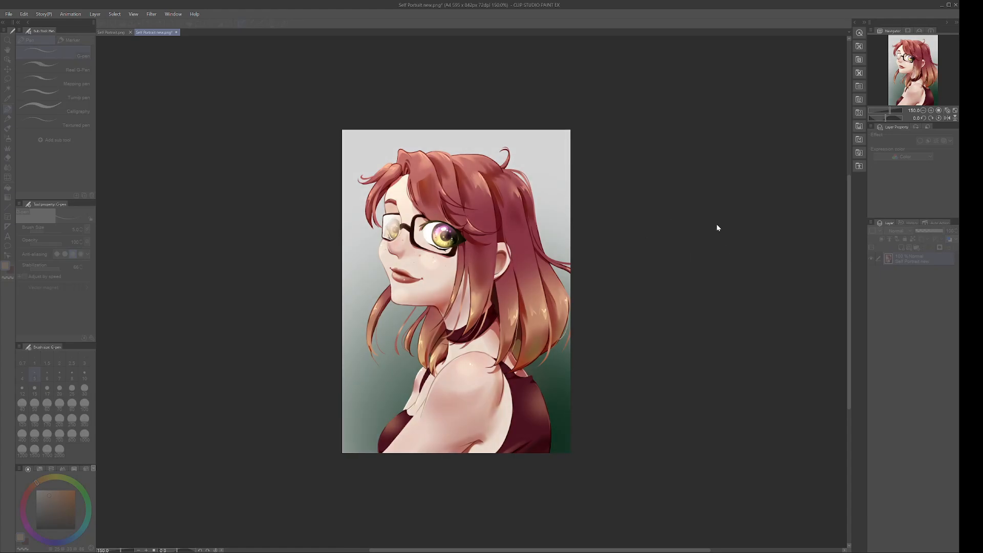
pyautogui.click(753, 223)
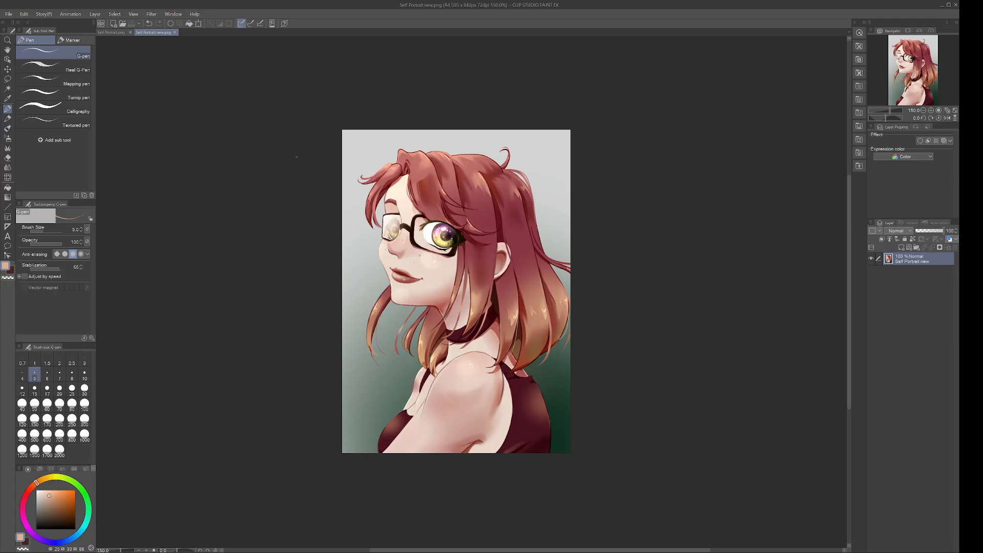
# Airbrush a large soft glow over the upper corner beside the face on a new Add (Glow) layer at 20% opacity.
pyautogui.click(902, 249)
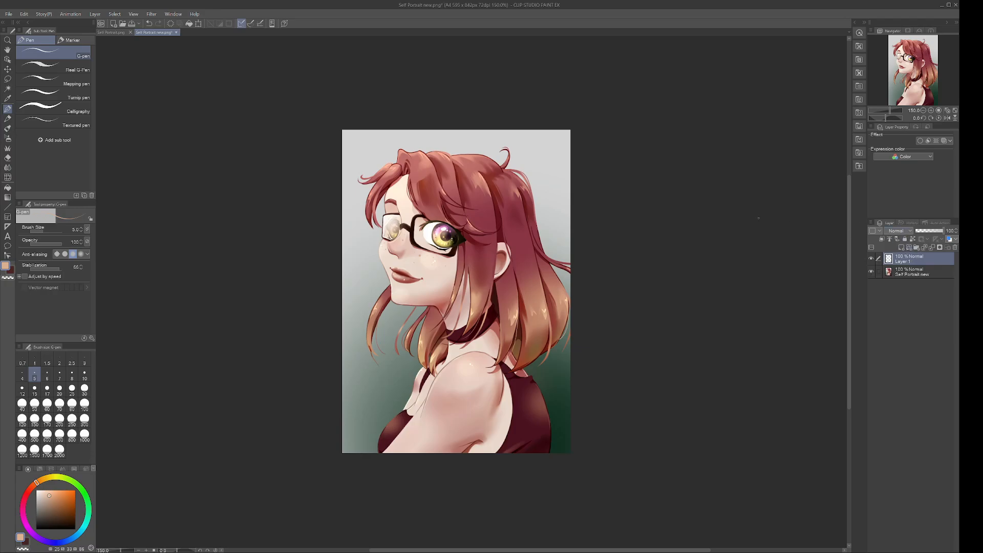
pyautogui.click(8, 140)
pyautogui.click(900, 231)
pyautogui.click(899, 337)
pyautogui.moveTo(354, 149)
pyautogui.mouseDown()
pyautogui.moveTo(333, 175)
pyautogui.moveTo(379, 169)
pyautogui.mouseUp()
pyautogui.click(929, 231)
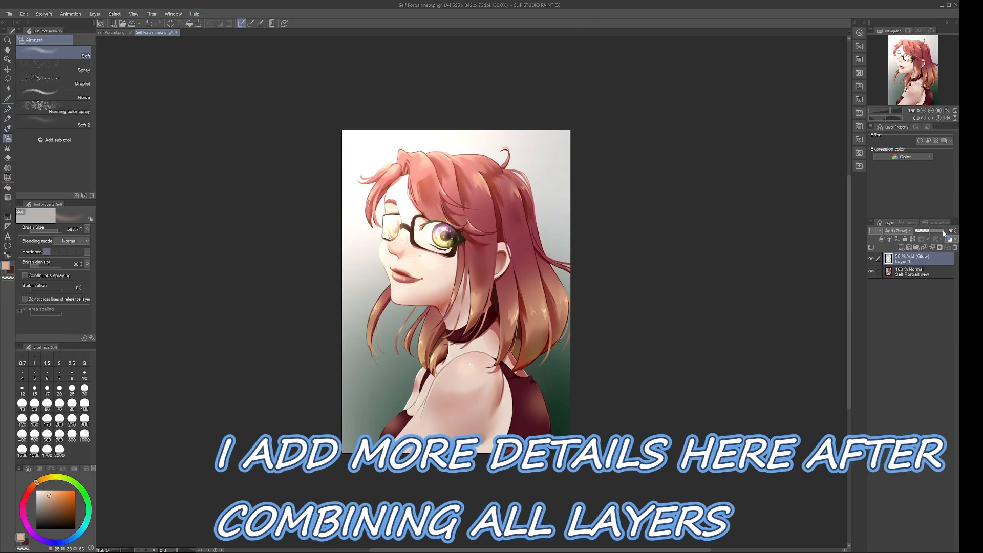
pyautogui.click(921, 231)
# Add a Multiply layer above the base image and airbrush a dark reddish shade along the lower edge of the portrait.
pyautogui.click(913, 272)
pyautogui.click(900, 248)
pyautogui.click(898, 231)
pyautogui.click(899, 256)
pyautogui.click(26, 542)
pyautogui.click(55, 231)
pyautogui.moveTo(614, 427); pyautogui.dragTo(584, 389)
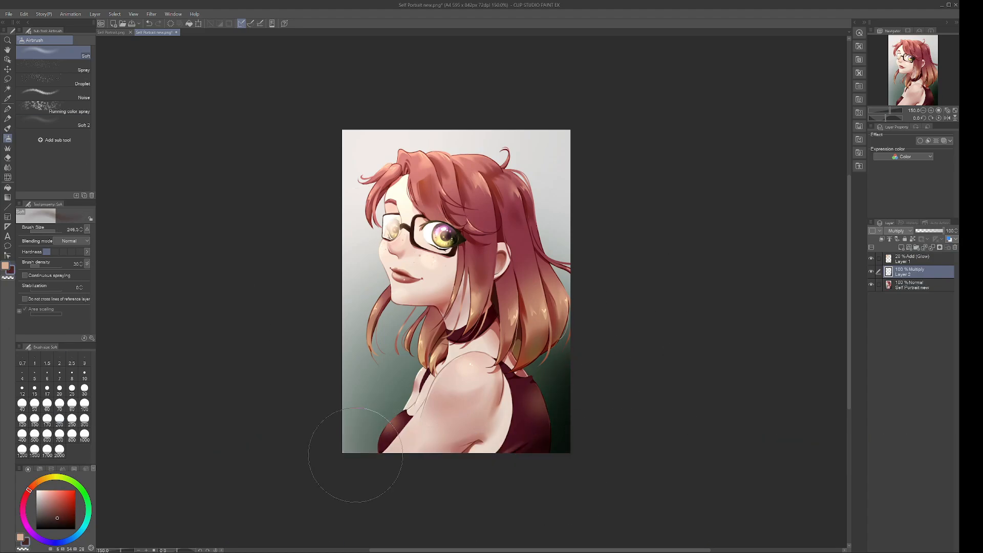
pyautogui.moveTo(356, 454); pyautogui.dragTo(479, 443)
pyautogui.moveTo(553, 428); pyautogui.dragTo(486, 435)
# Add an Add (Glow) layer on top and dab pale glare onto the far lens with the Soft airbrush.
pyautogui.click(913, 259)
pyautogui.click(8, 109)
pyautogui.click(20, 537)
pyautogui.hotkey('ctrl', '+')
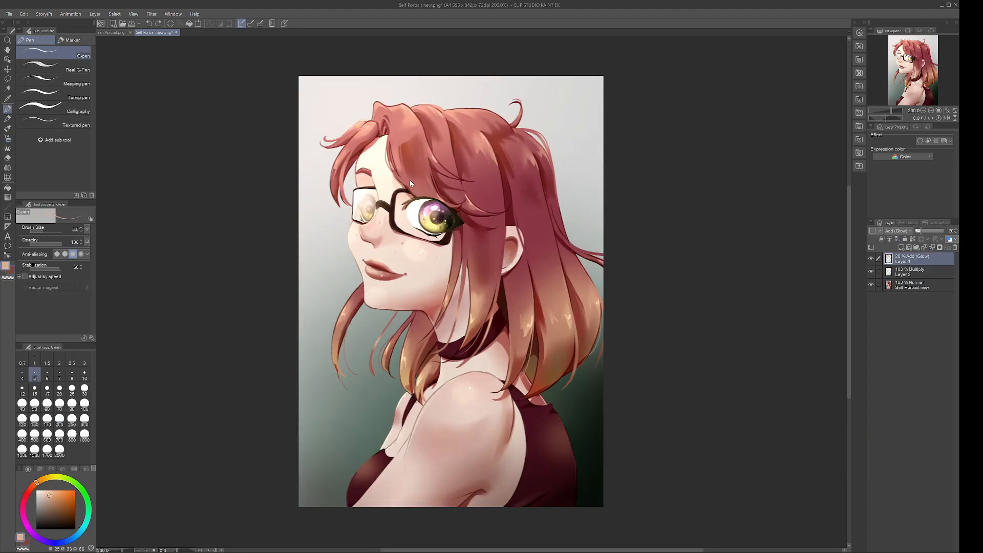
pyautogui.click(901, 248)
pyautogui.click(43, 490)
pyautogui.click(899, 330)
pyautogui.click(7, 139)
pyautogui.click(53, 229)
pyautogui.click(354, 192)
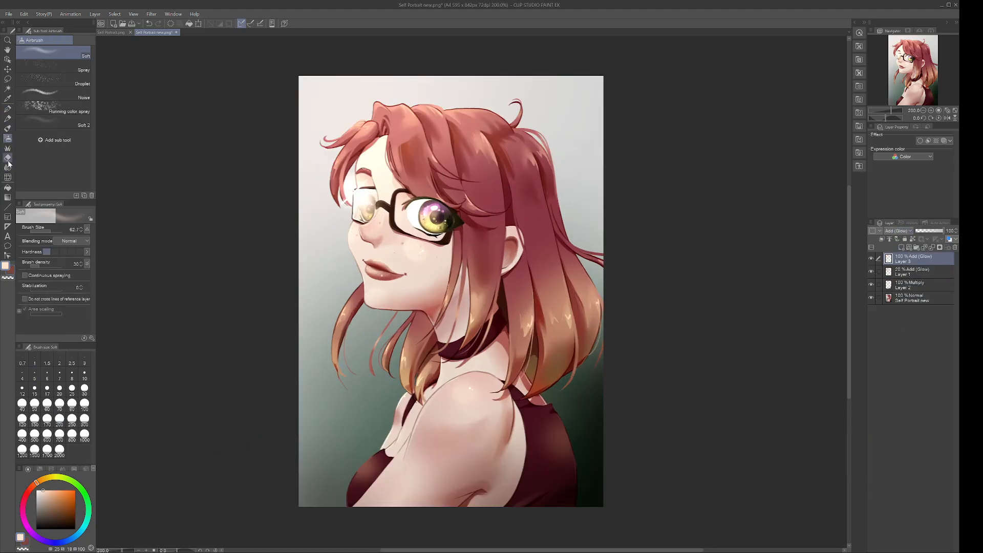
# Refine the glare around the far lens with the eraser and the Soft airbrush.
pyautogui.click(8, 158)
pyautogui.click(41, 64)
pyautogui.click(930, 111)
pyautogui.click(907, 61)
pyautogui.moveTo(907, 62); pyautogui.dragTo(907, 59)
pyautogui.click(7, 138)
pyautogui.click(923, 110)
pyautogui.click(923, 110)
pyautogui.click(923, 111)
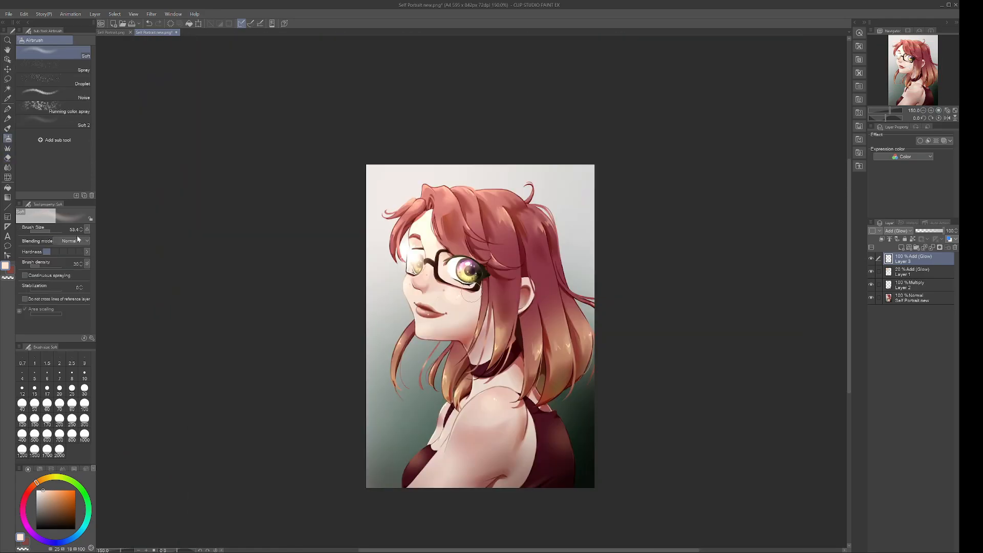
# Add yellow-green and pink glow accents to the iris with the G-pen on the top Add (Glow) layer.
pyautogui.click(914, 272)
pyautogui.click(65, 478)
pyautogui.click(55, 494)
pyautogui.press('p')
pyautogui.hotkey('alt', ']')
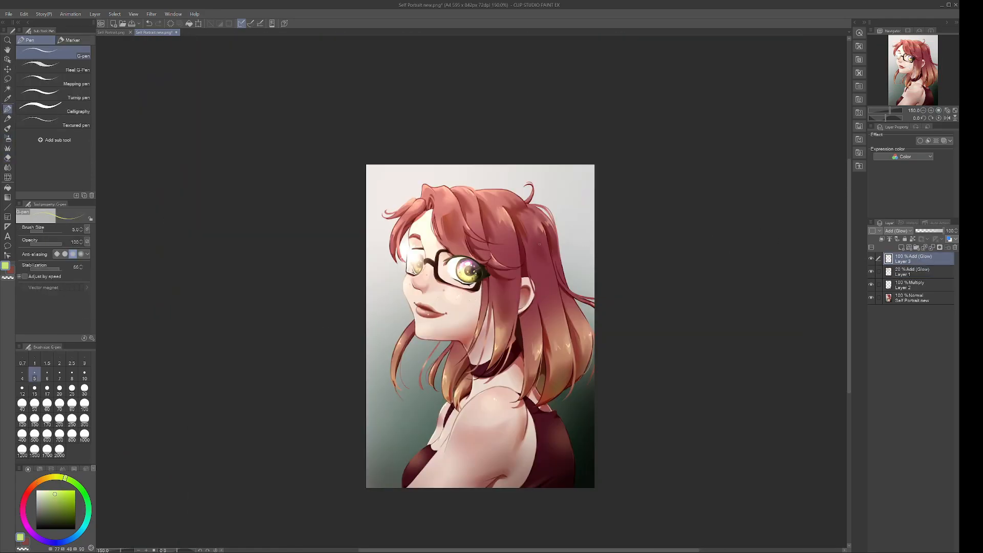
pyautogui.scroll(3, 510, 255)
pyautogui.keyDown('alt'); pyautogui.click(452, 214); pyautogui.keyUp('alt')
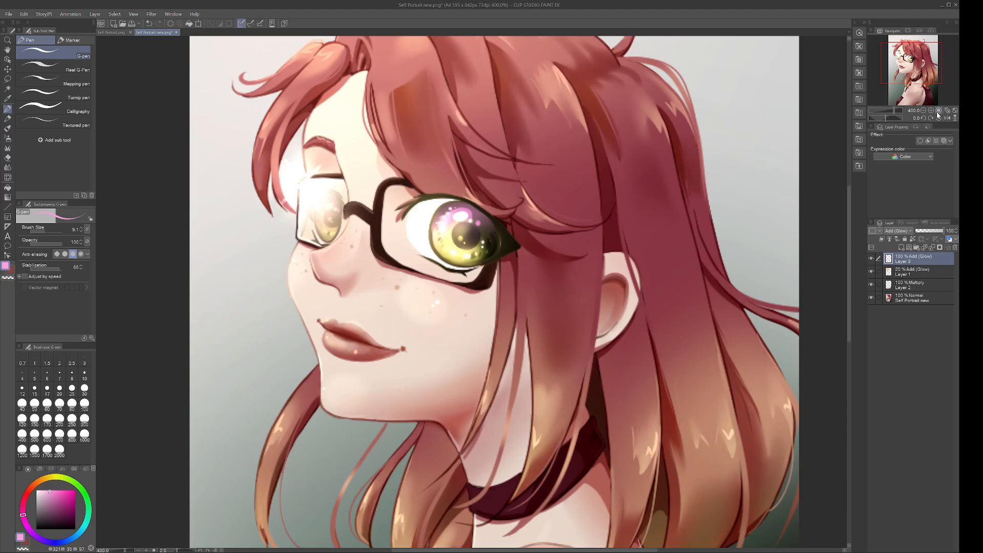
# Check the whole portrait and save the image.
pyautogui.click(923, 110)
pyautogui.click(923, 110)
pyautogui.click(923, 110)
pyautogui.hotkey('ctrl', 's')
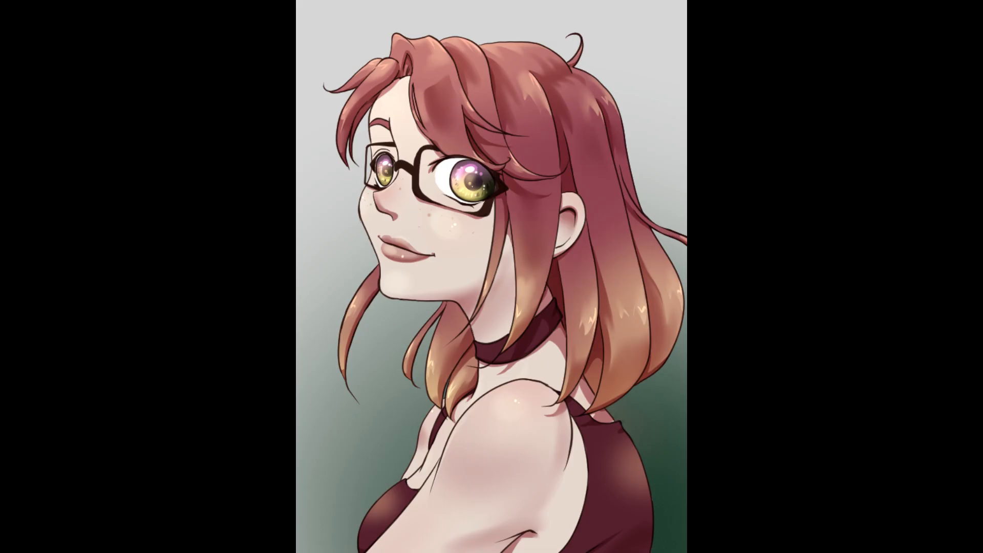